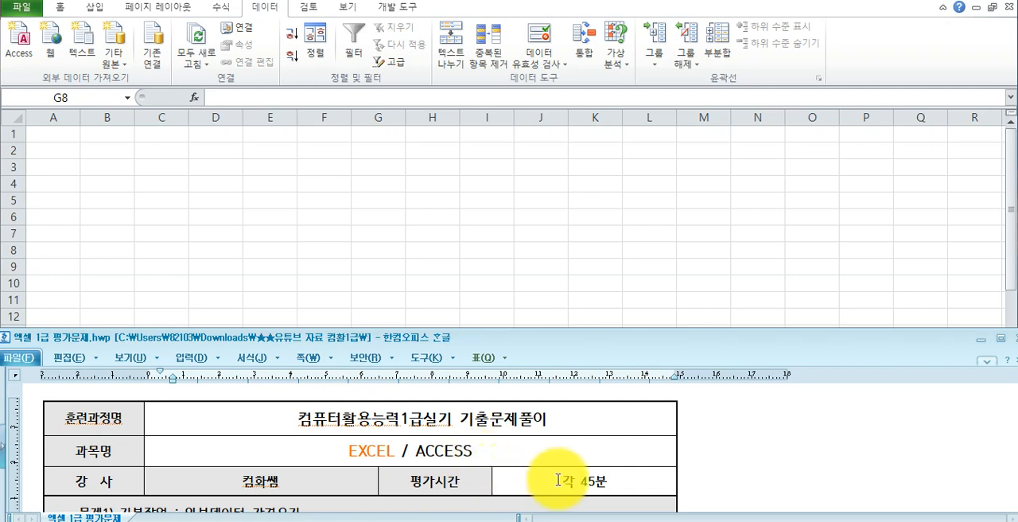
- Review the exam sheet's subject and time limit, and the heading of problem 1 on importing external data
left_click_drag(561, 481, 632, 480)
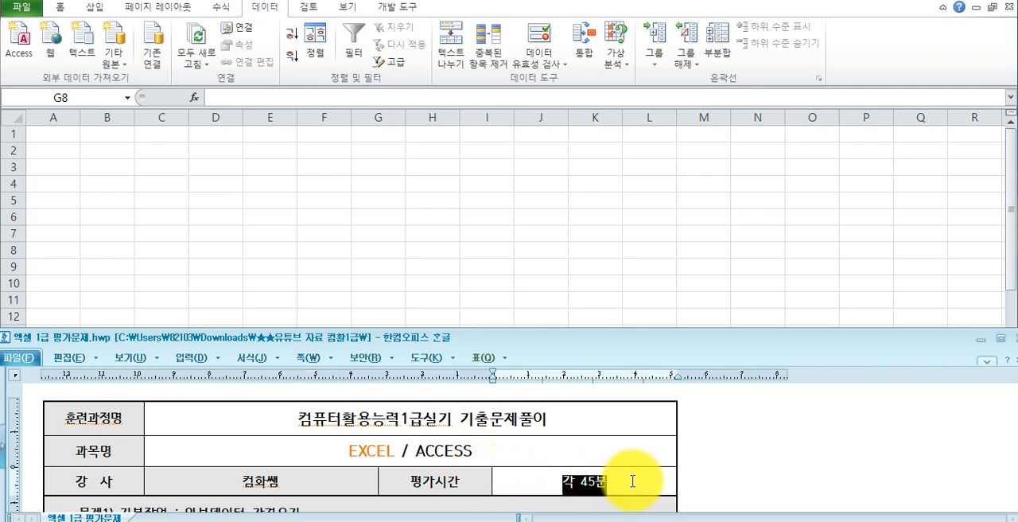
left_click(348, 447)
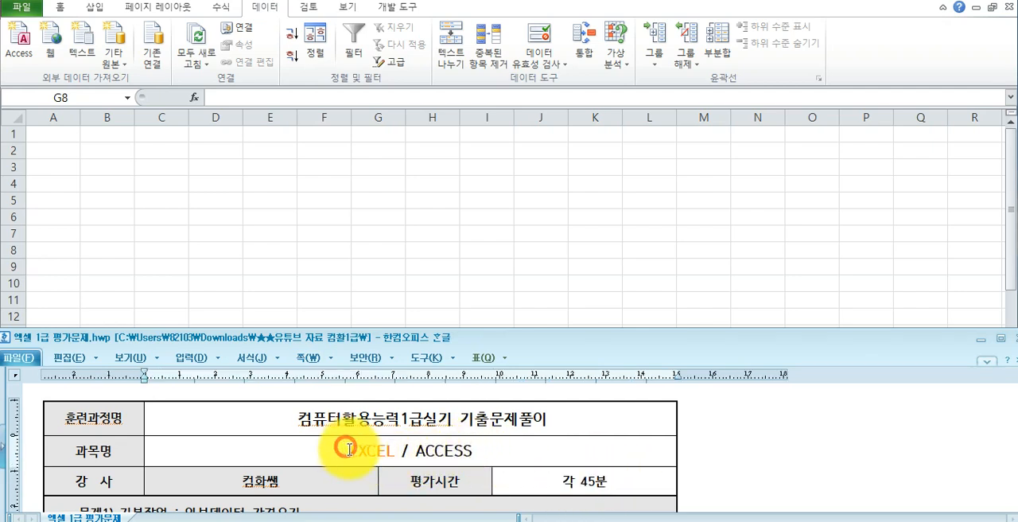
left_click_drag(348, 448, 398, 451)
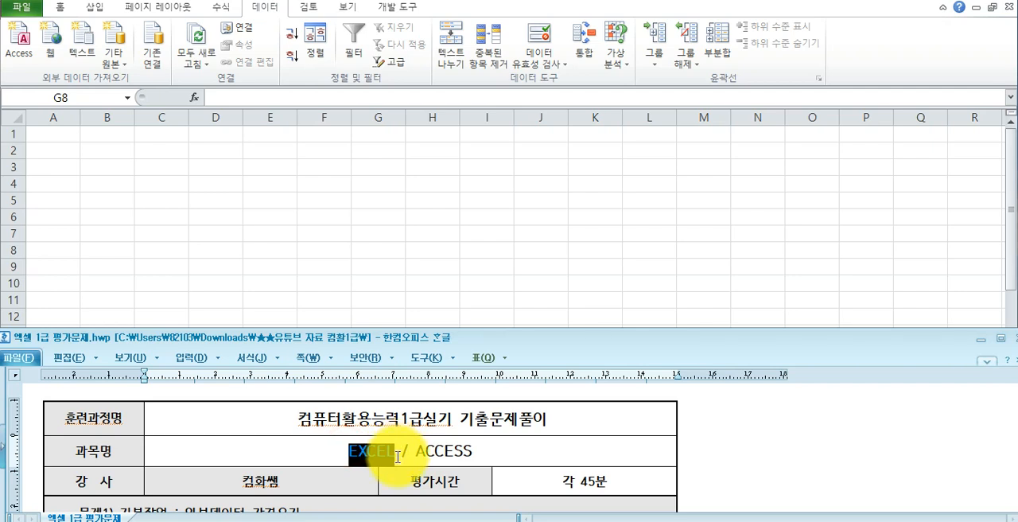
scroll(398, 456, "down", 3)
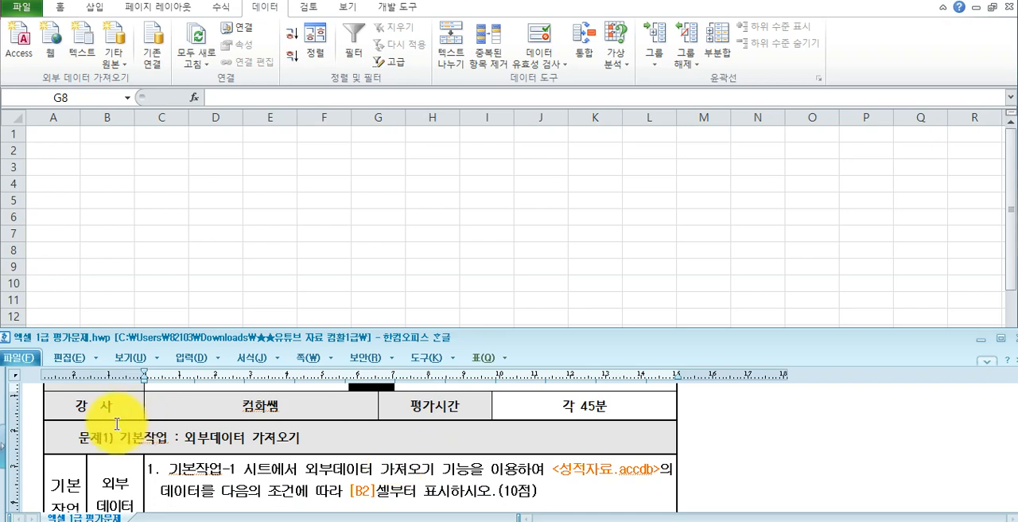
left_click_drag(79, 437, 299, 436)
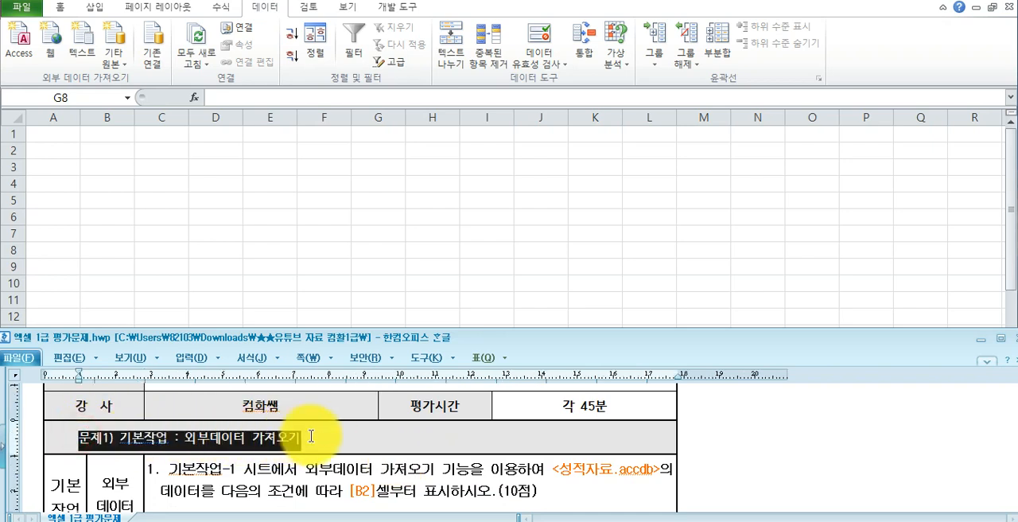
- Read the first task's instructions for the source database, the destination cell and the table name
scroll(309, 448, "down", 3)
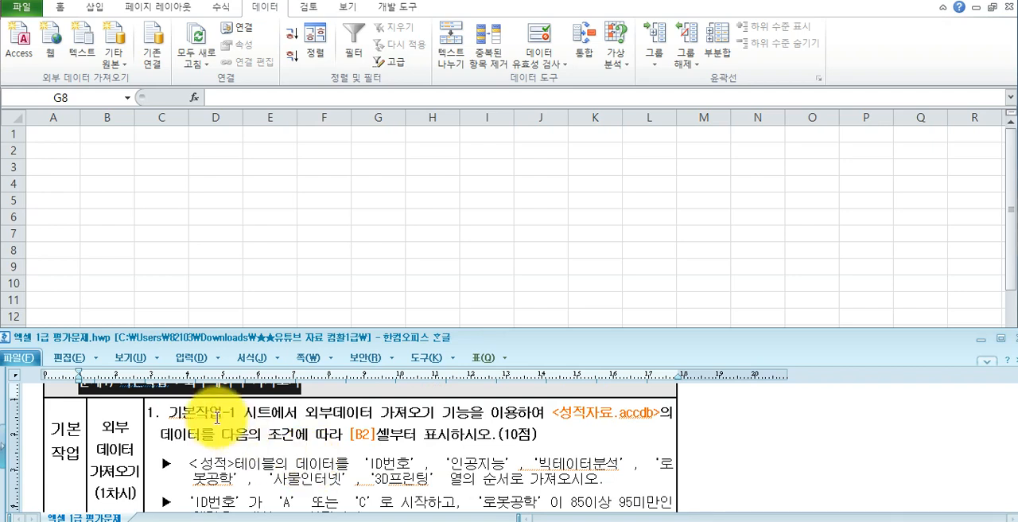
left_click_drag(319, 415, 664, 427)
left_click_drag(553, 414, 660, 415)
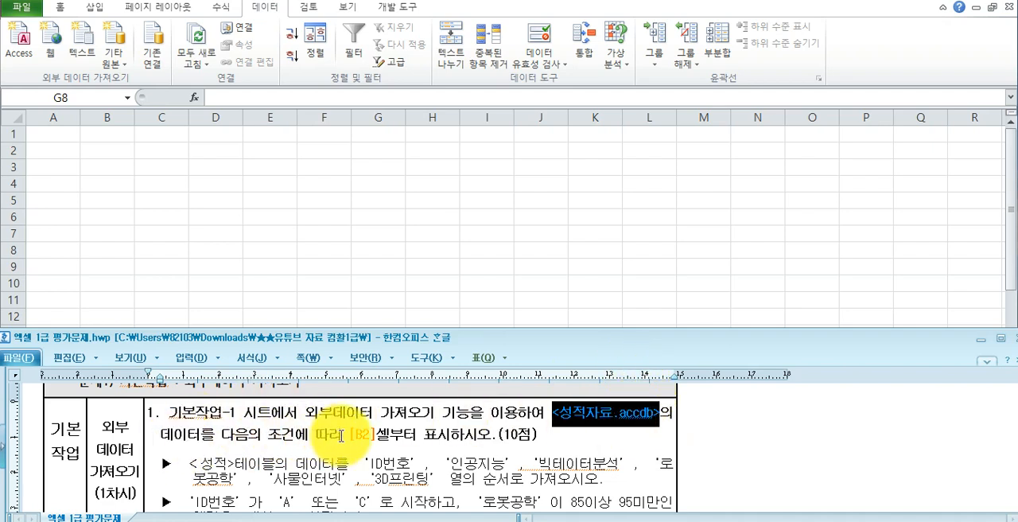
left_click(348, 435)
left_click_drag(349, 436, 375, 437)
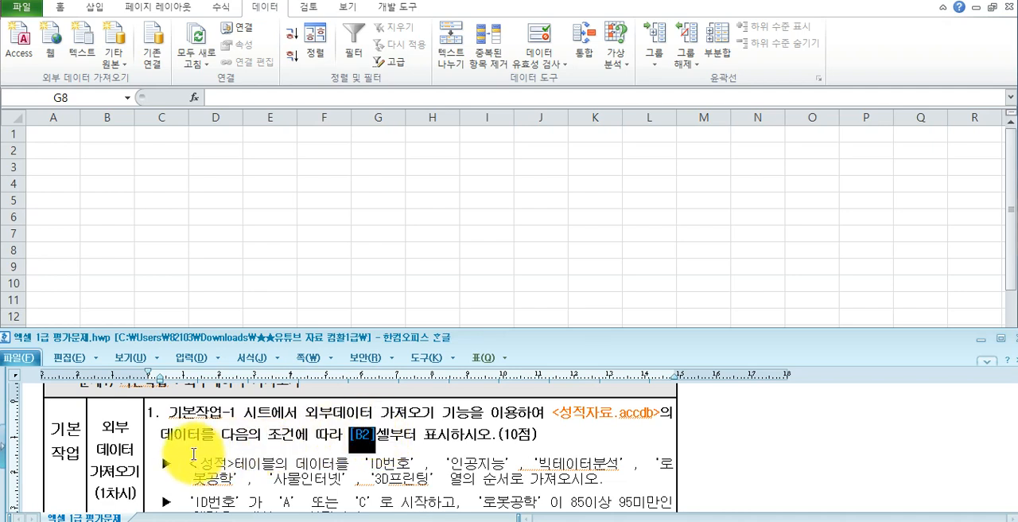
left_click_drag(188, 462, 243, 468)
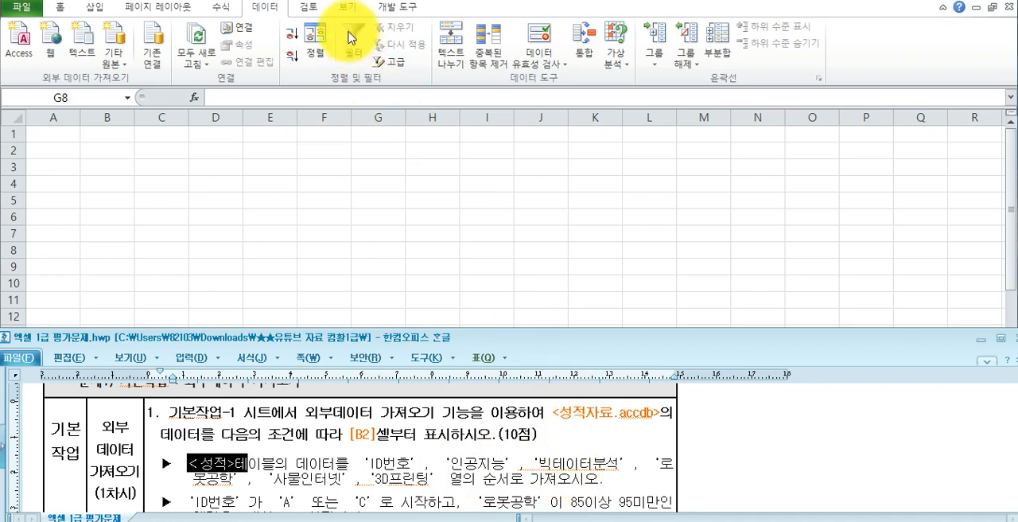
left_click_drag(553, 412, 654, 417)
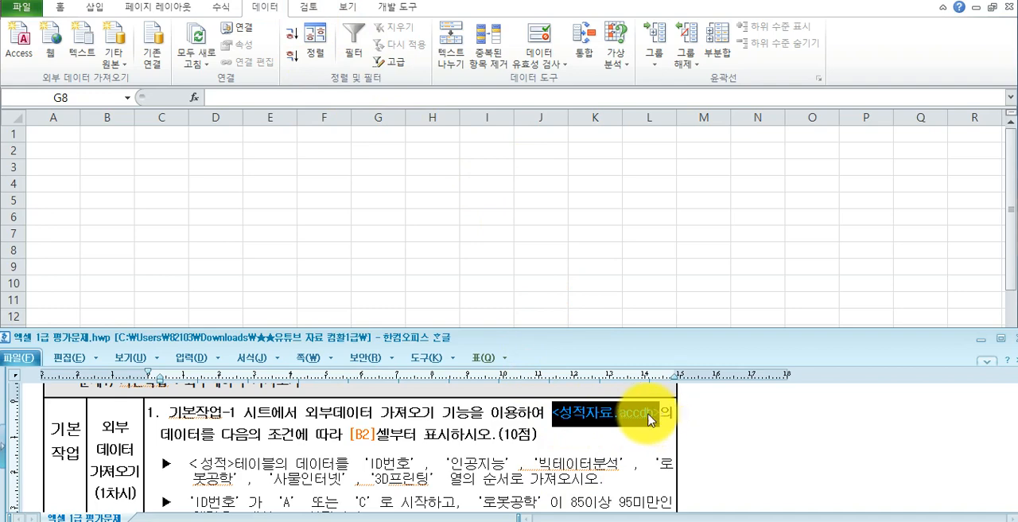
- Switch to Access, open the 성적 table and check the task's list of columns to import
left_click(344, 521)
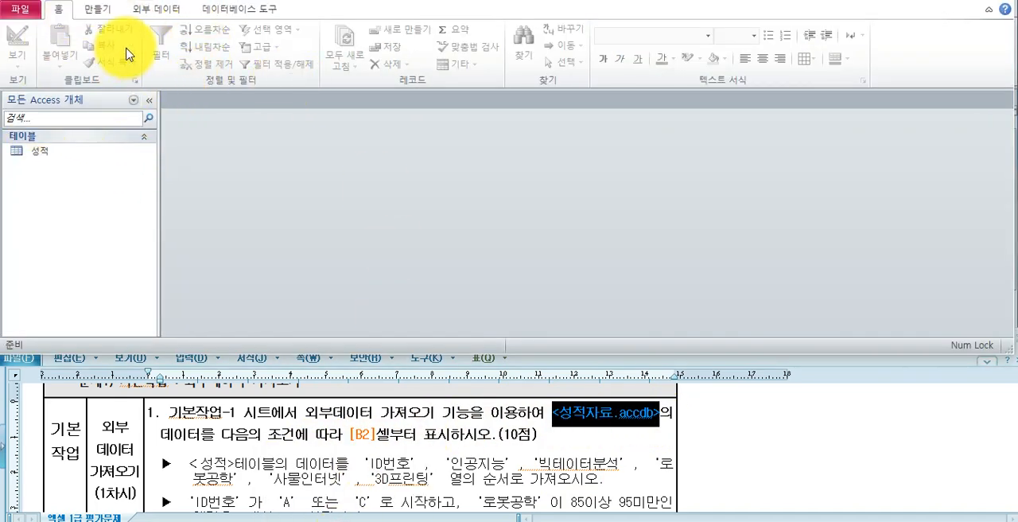
double_click(43, 155)
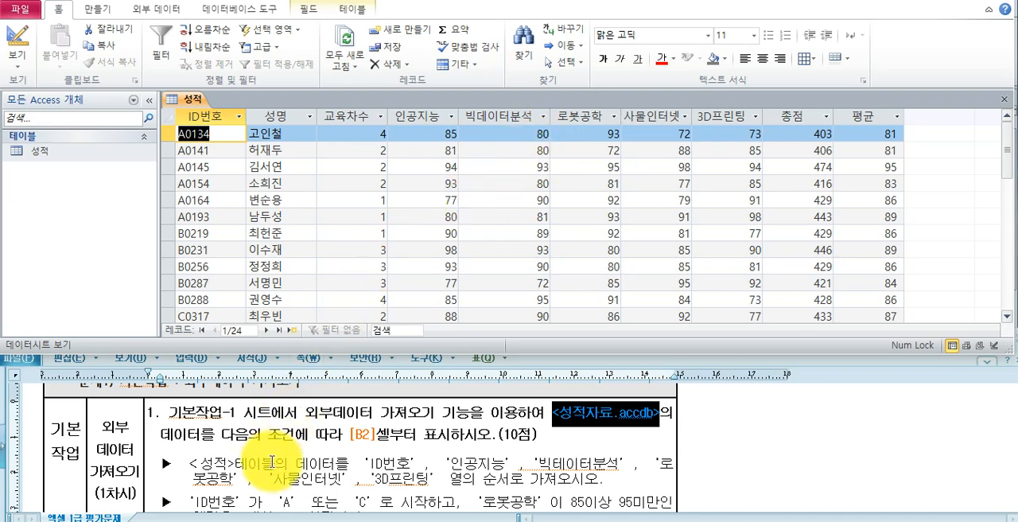
left_click_drag(367, 463, 409, 475)
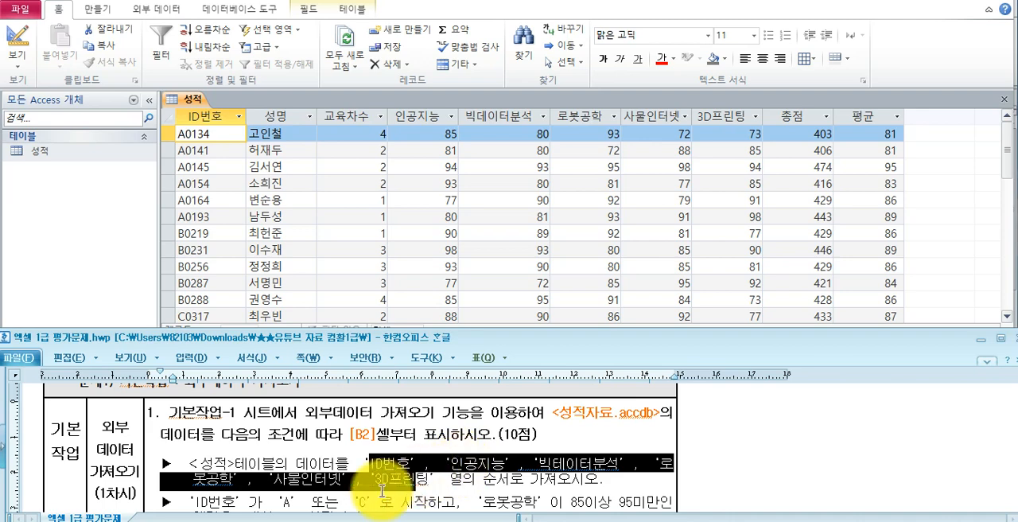
left_click(348, 486)
scroll(358, 489, "down", 2)
scroll(358, 493, "down", 1)
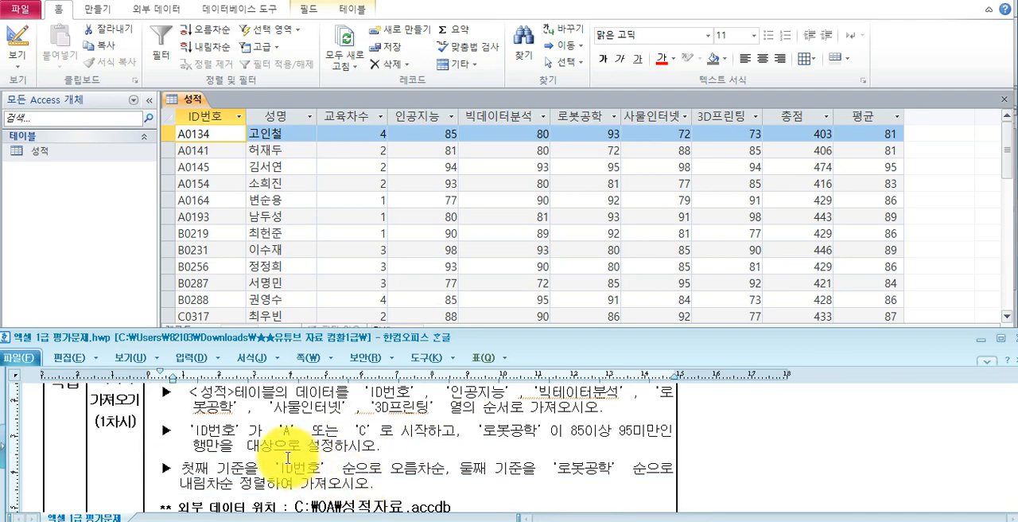
- Examine the ID번호 values in the 성적 table and the row filter conditions in the task
left_click(195, 257)
scroll(195, 250, "down", 3)
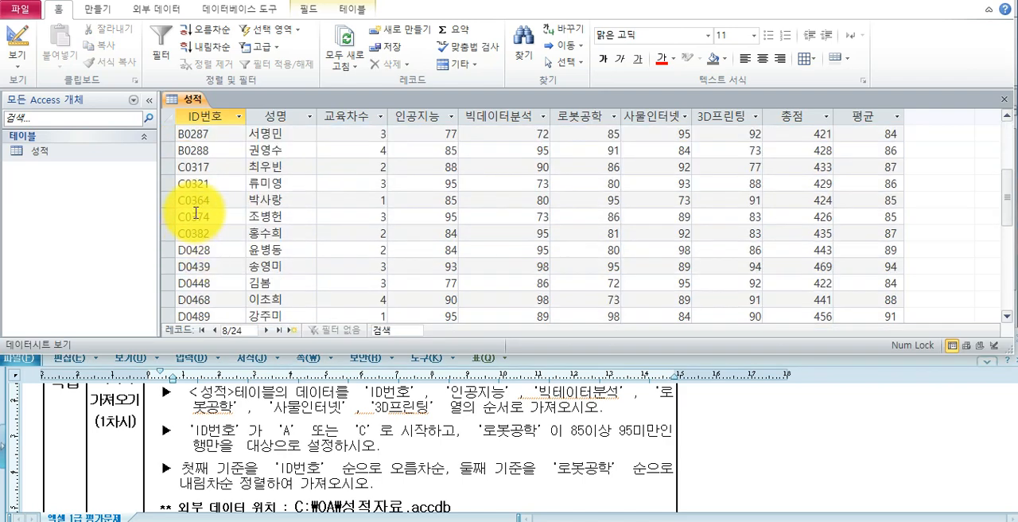
left_click(198, 216)
left_click(198, 253)
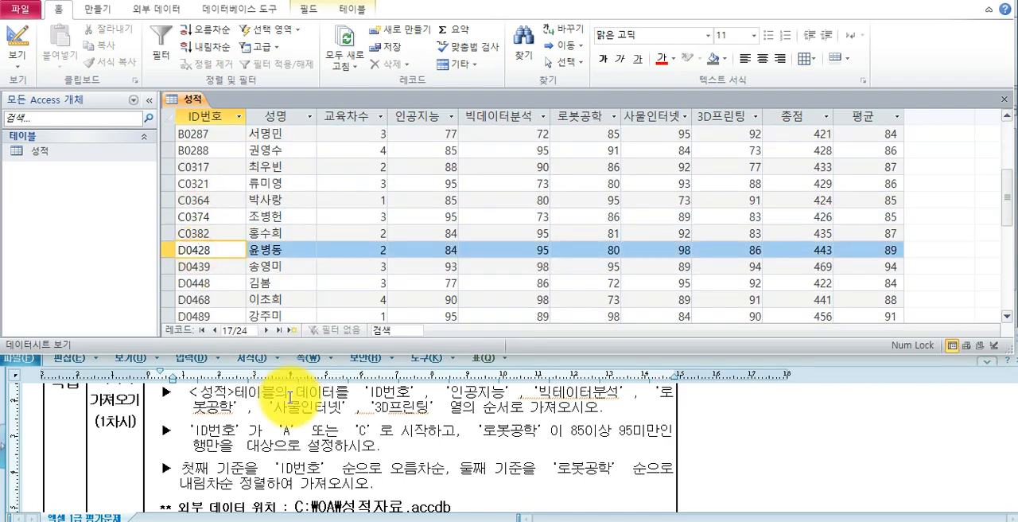
left_click_drag(284, 431, 380, 430)
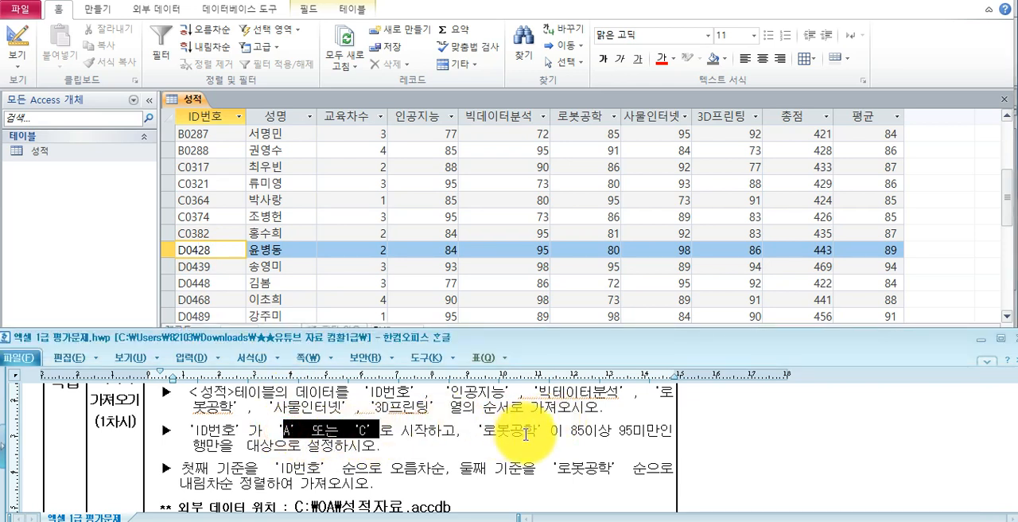
left_click_drag(563, 431, 657, 434)
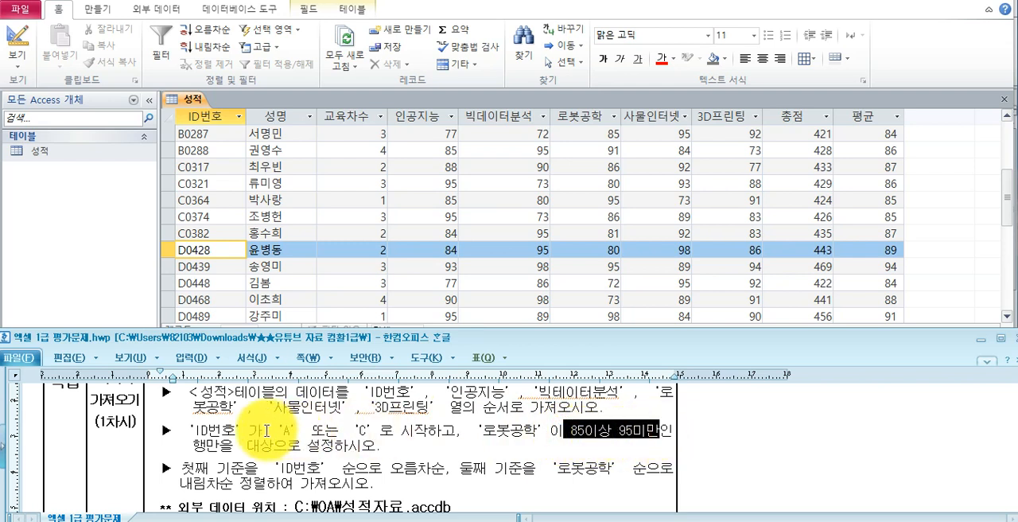
left_click_drag(194, 447, 385, 447)
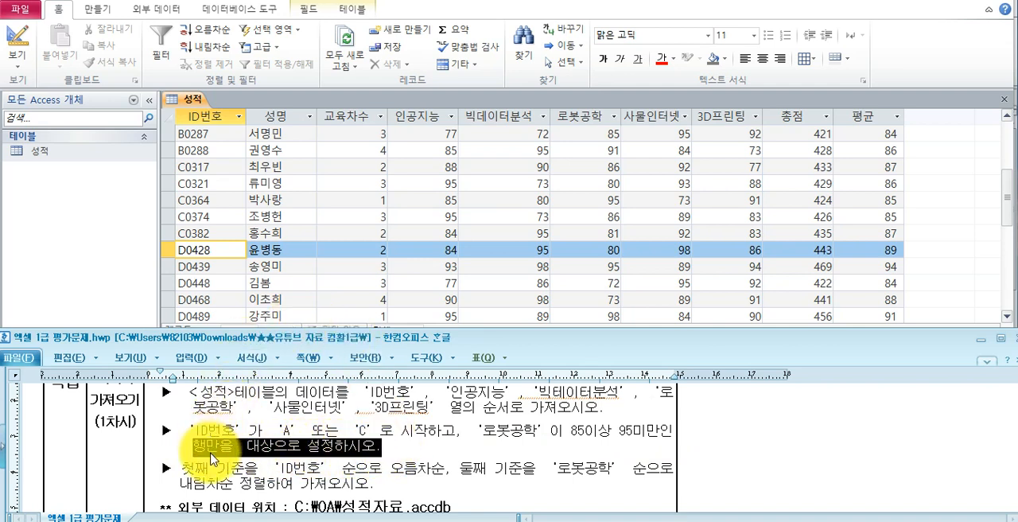
- Read the task's first and second sort criteria and look over the records of the 성적 table
left_click_drag(185, 469, 439, 473)
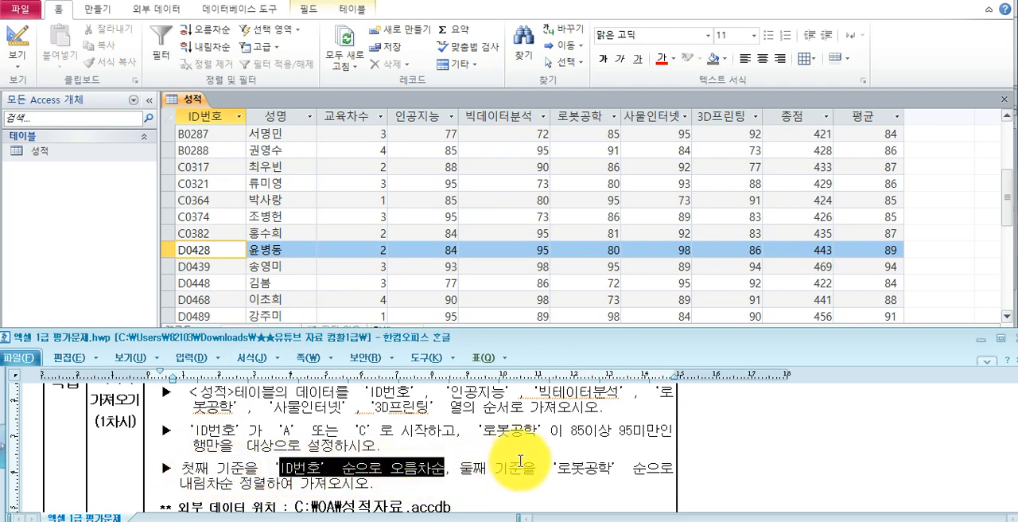
left_click_drag(557, 470, 598, 471)
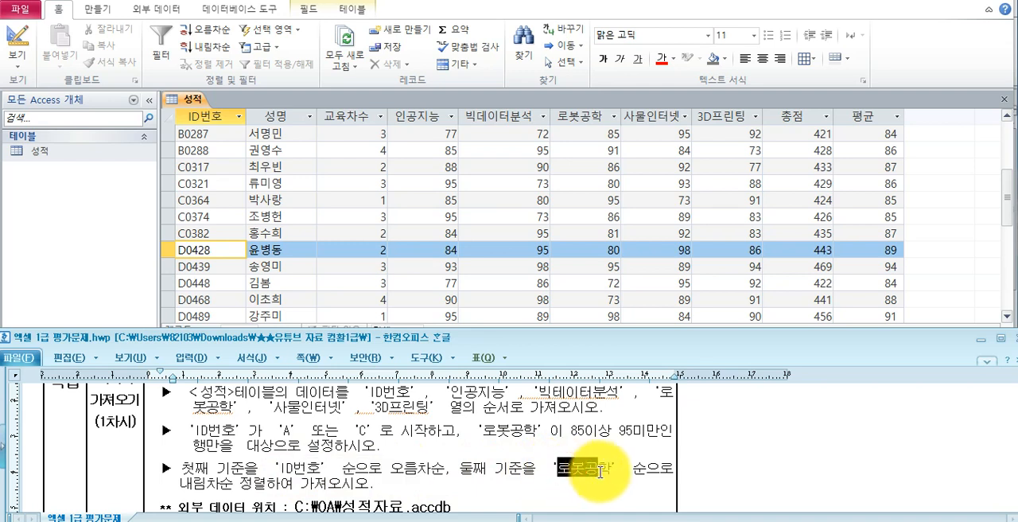
left_click_drag(191, 484, 367, 489)
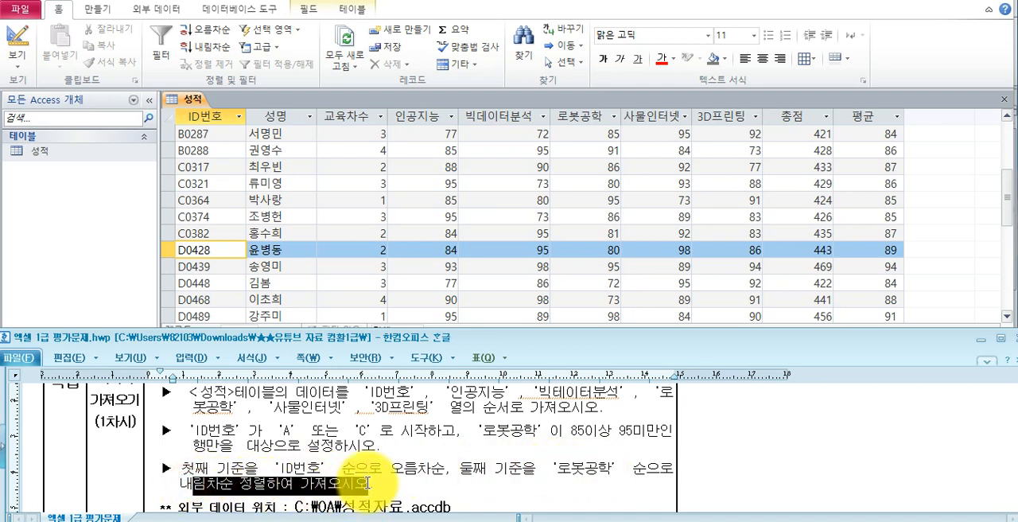
left_click(295, 183)
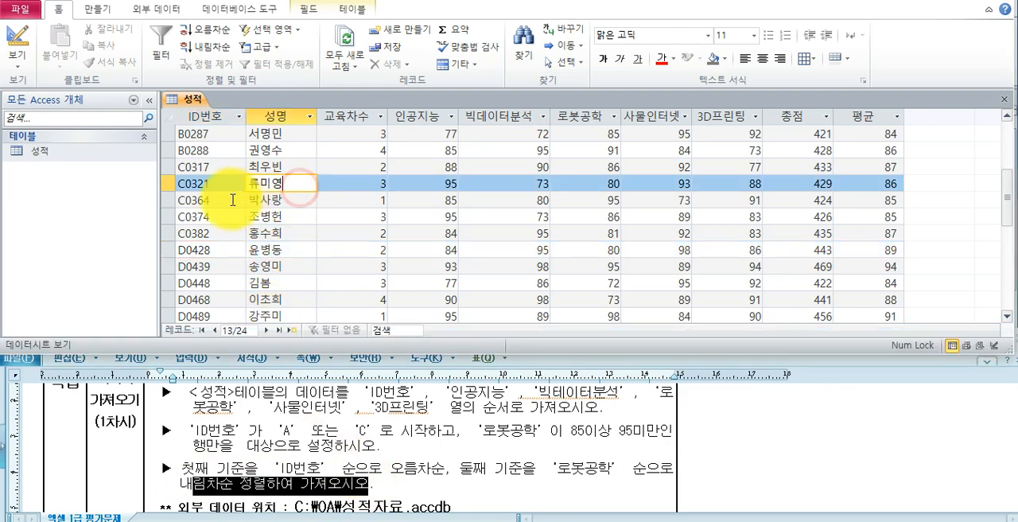
scroll(233, 200, "up", 3)
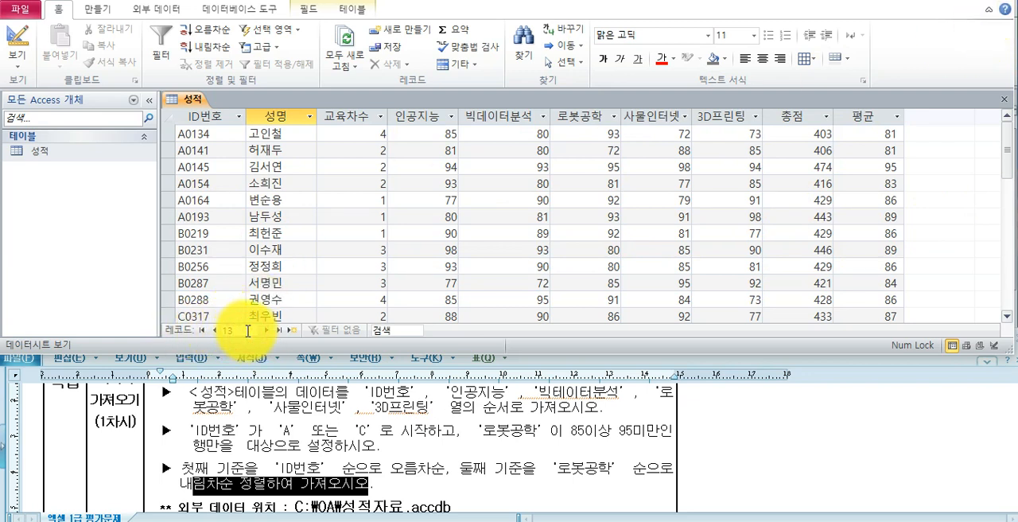
left_click(263, 282)
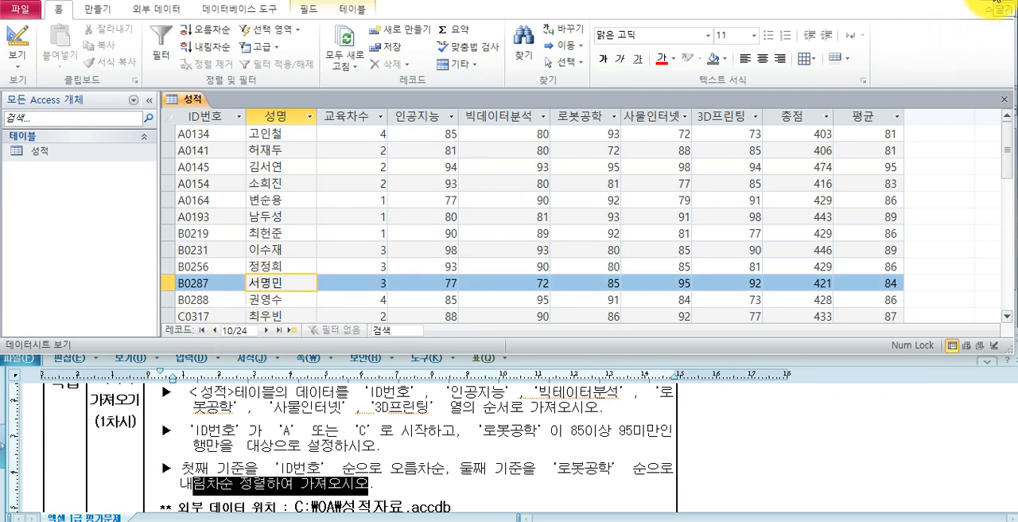
- Switch back to Excel and start an external data import with Microsoft Query on the 기본작업-1 sheet
left_click(310, 520)
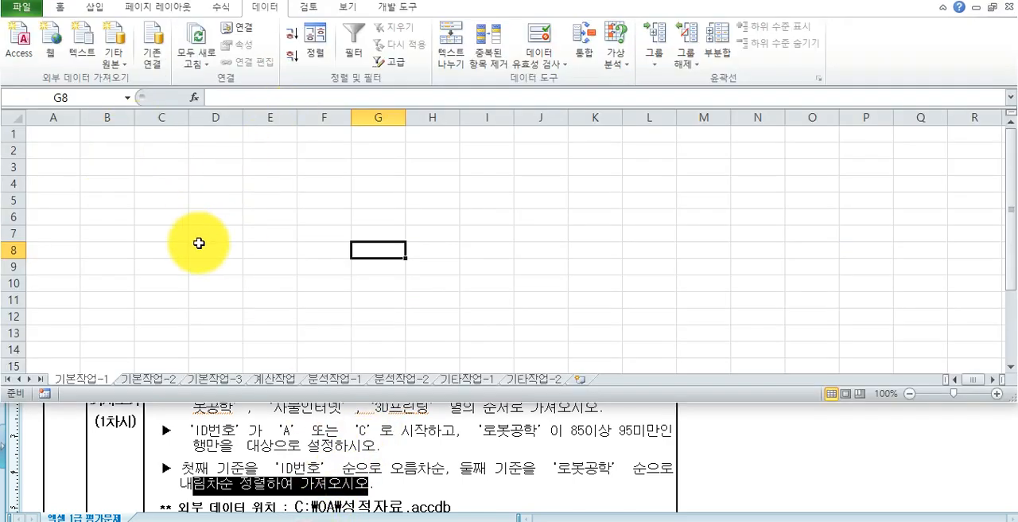
left_click(206, 422)
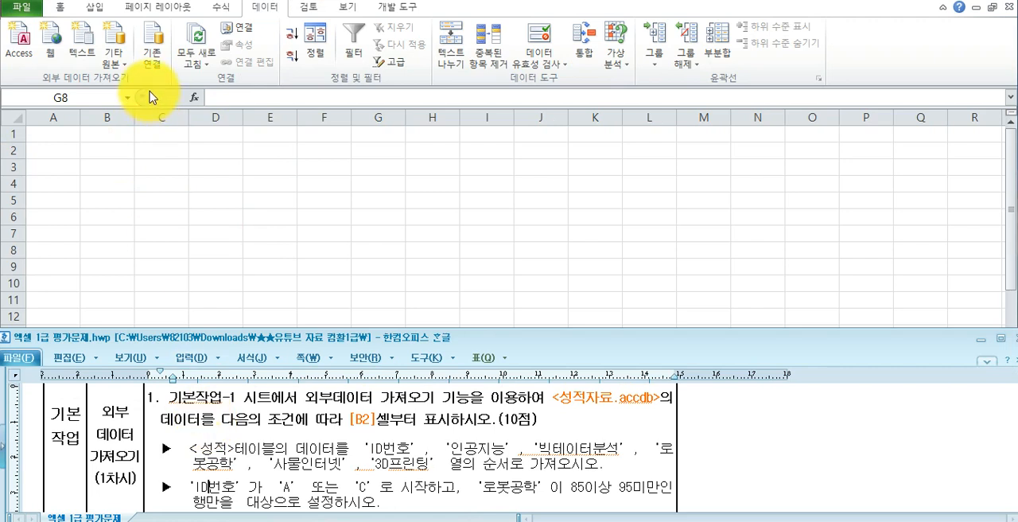
left_click(136, 146)
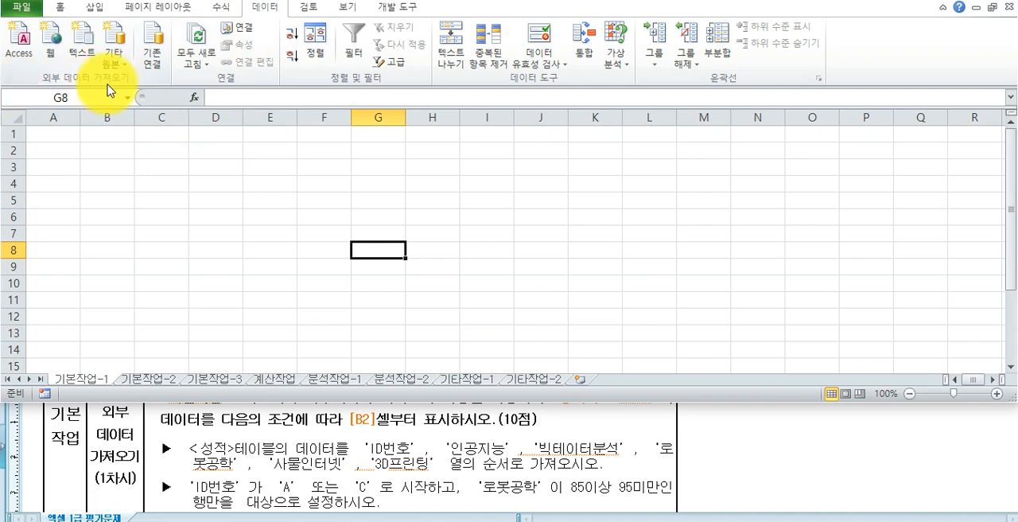
left_click(25, 44)
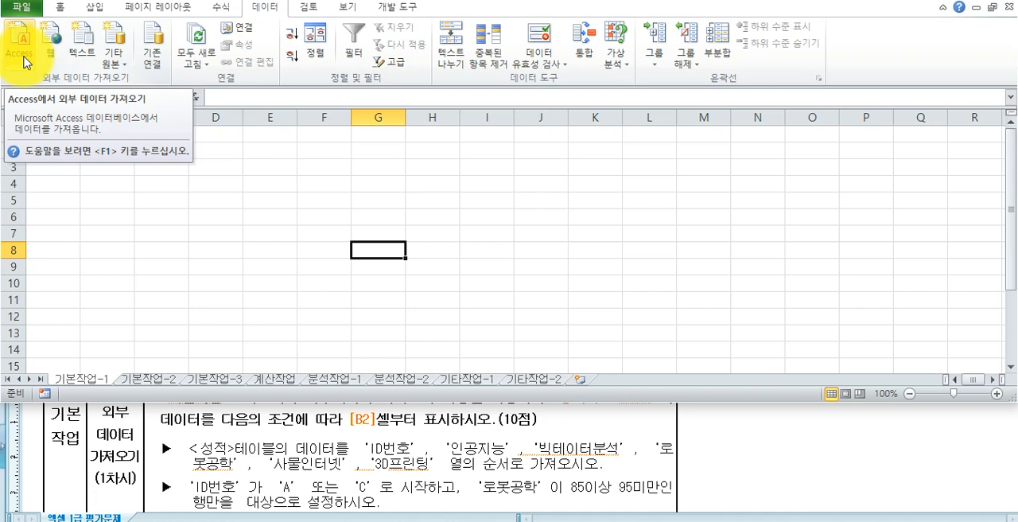
left_click(111, 65)
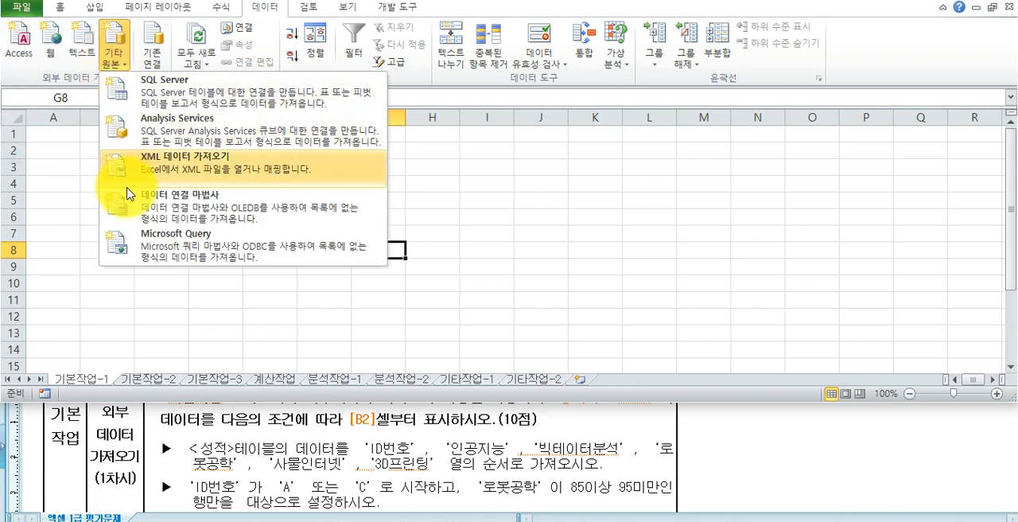
left_click(133, 243)
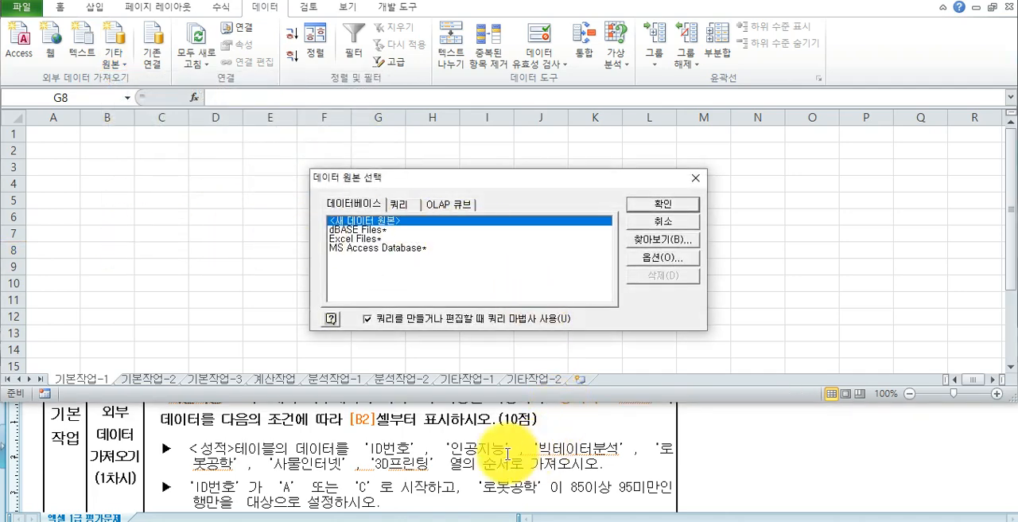
- Check the source file name in the task and choose MS Access Database as the query's data source
left_click(478, 449)
scroll(511, 438, "up", 2)
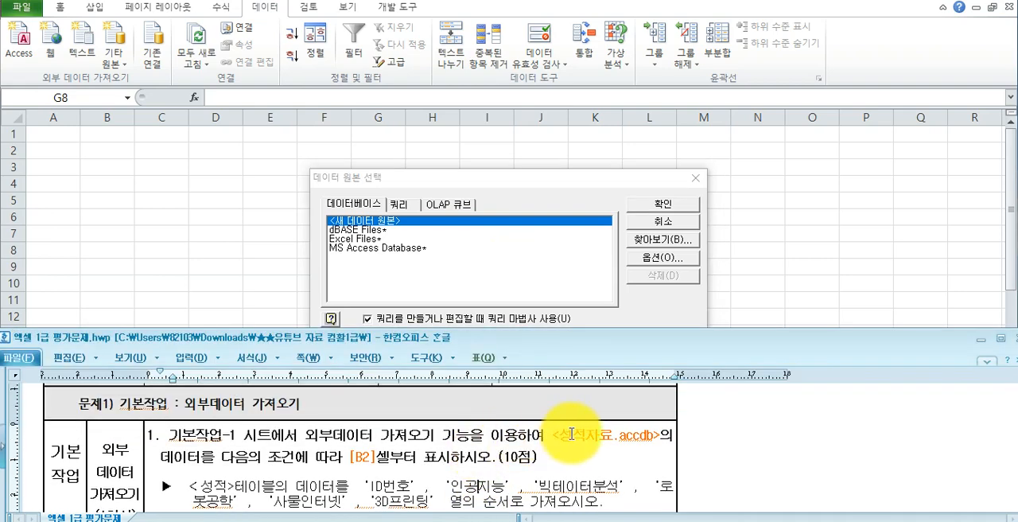
left_click_drag(559, 435, 654, 433)
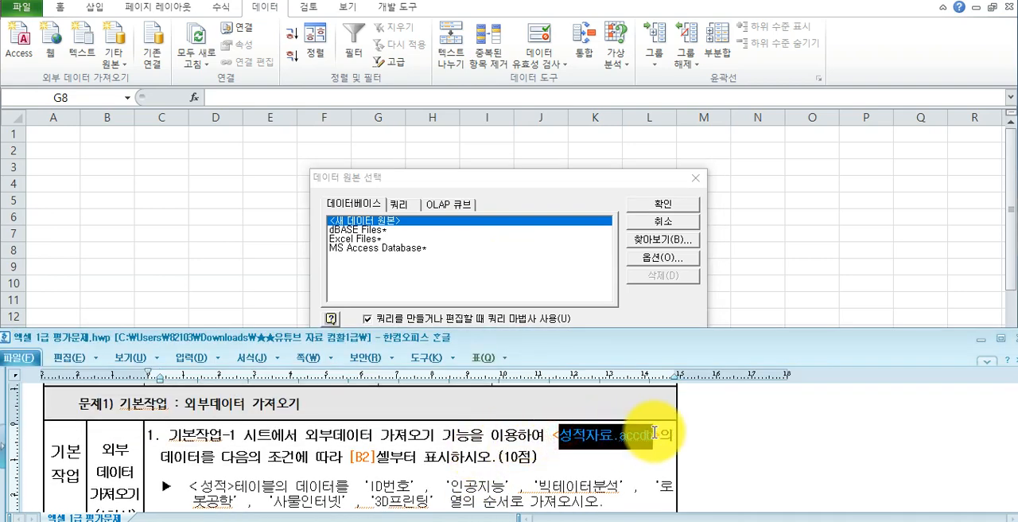
left_click(380, 250)
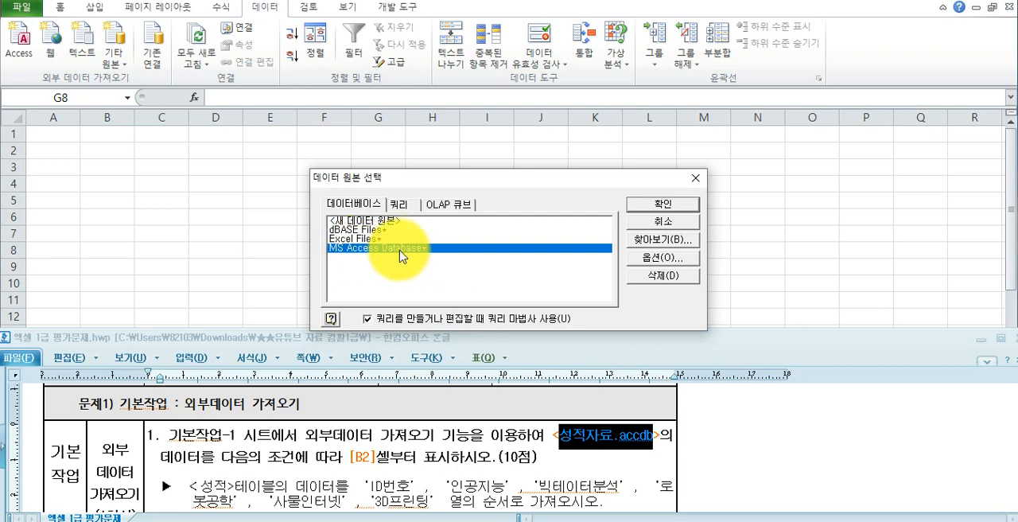
left_click(661, 209)
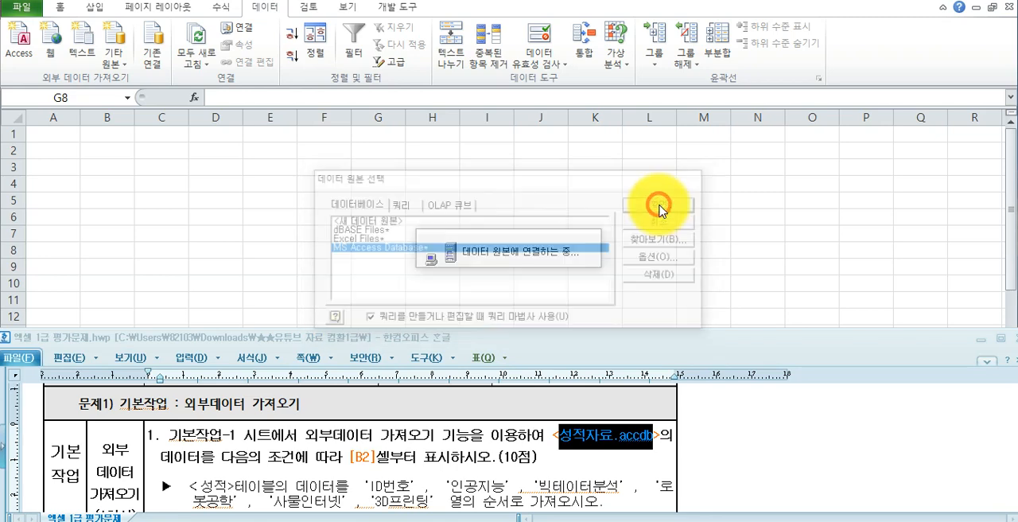
- Check the external data location in the task and connect the query to the 성적자료.accdb database
left_click(230, 467)
scroll(230, 467, "down", 2)
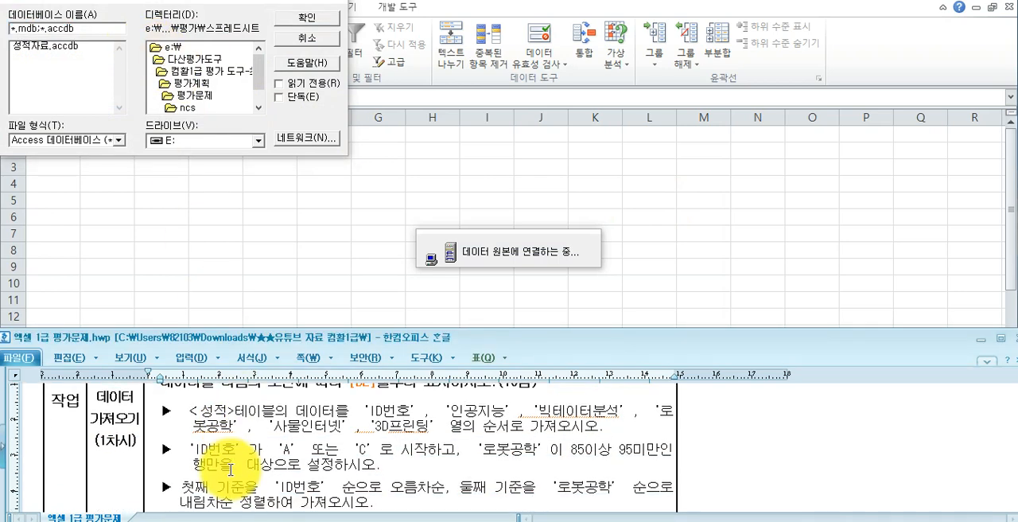
scroll(230, 469, "up", 1)
scroll(230, 470, "down", 3)
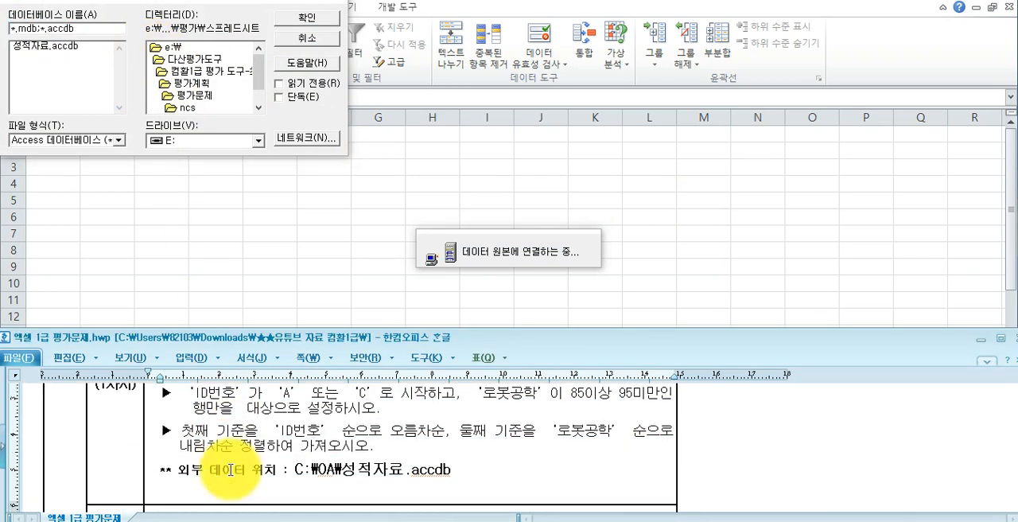
left_click_drag(291, 469, 457, 471)
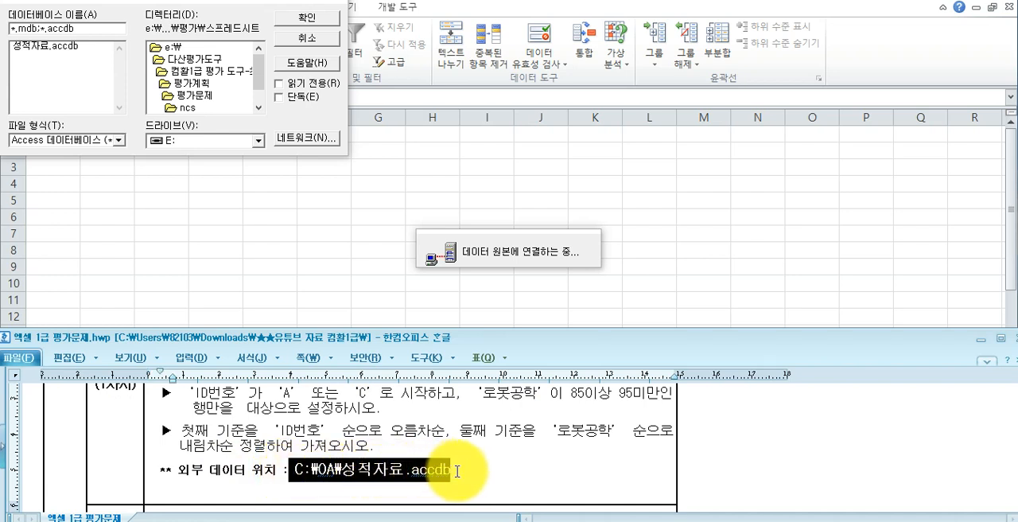
left_click(56, 46)
left_click(287, 24)
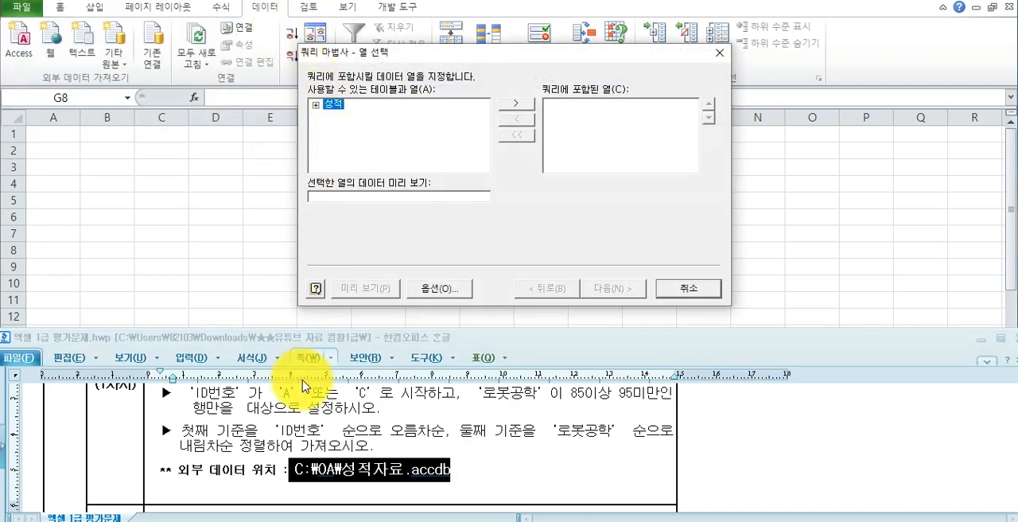
- Expand the 성적 table and add ID번호, 인공지능, 빅데이터분석 and 로봇공학 to the query in that order
scroll(278, 398, "up", 3)
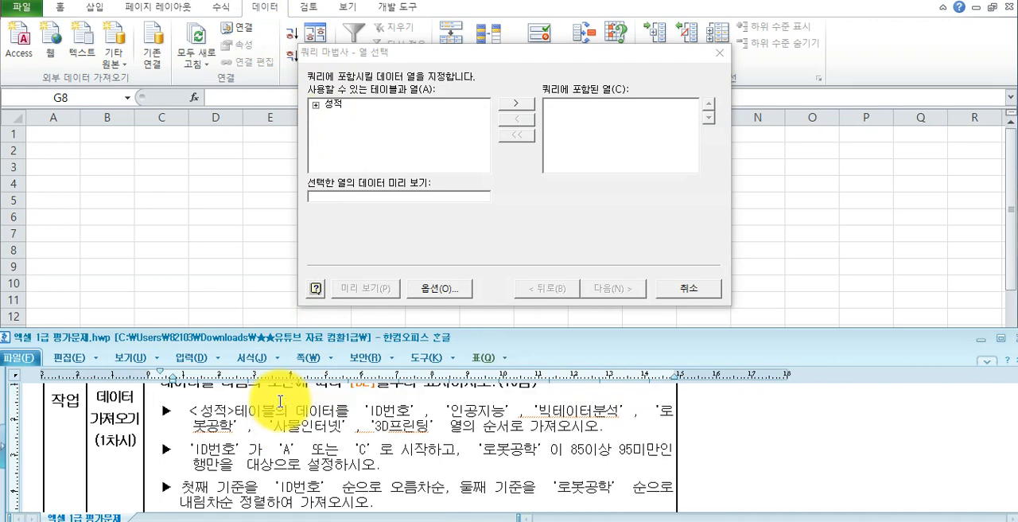
left_click(316, 104)
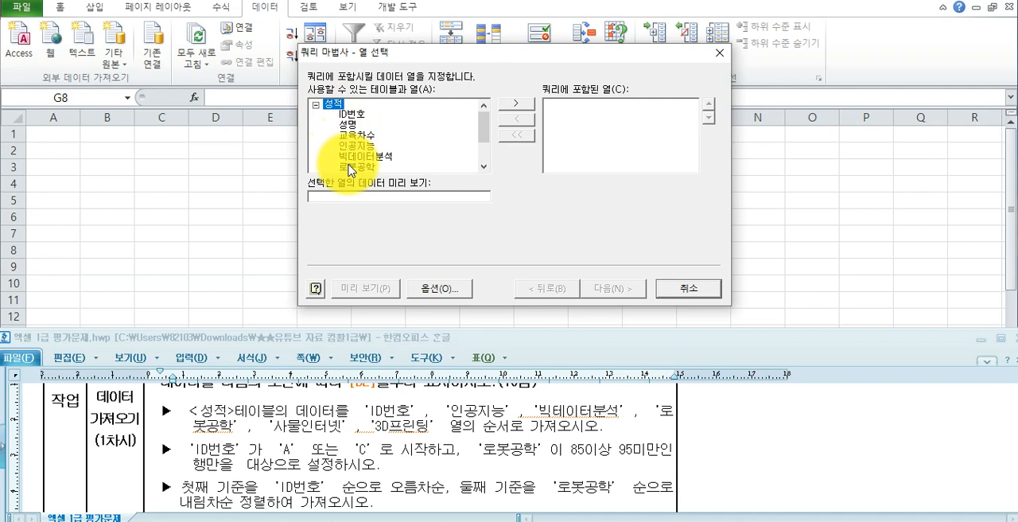
left_click(315, 105)
left_click(316, 105)
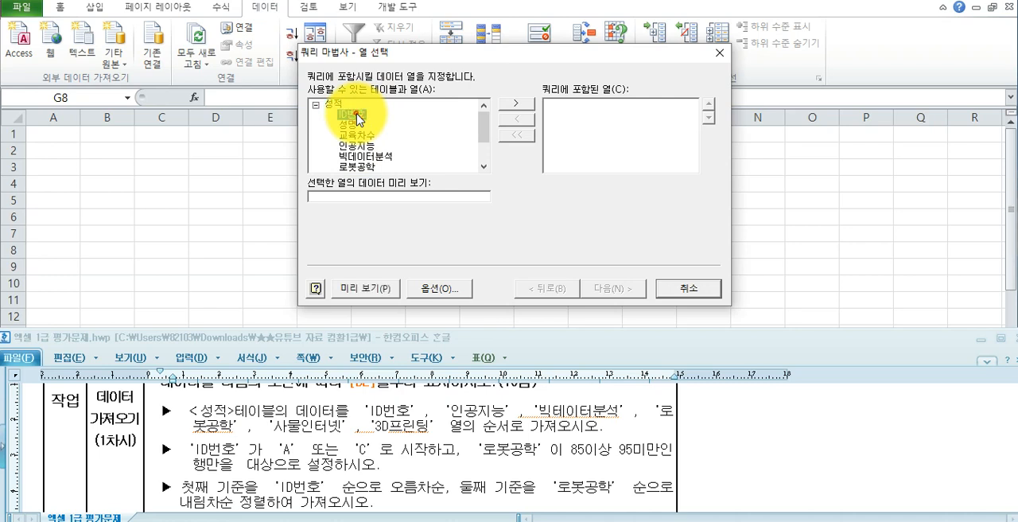
double_click(357, 120)
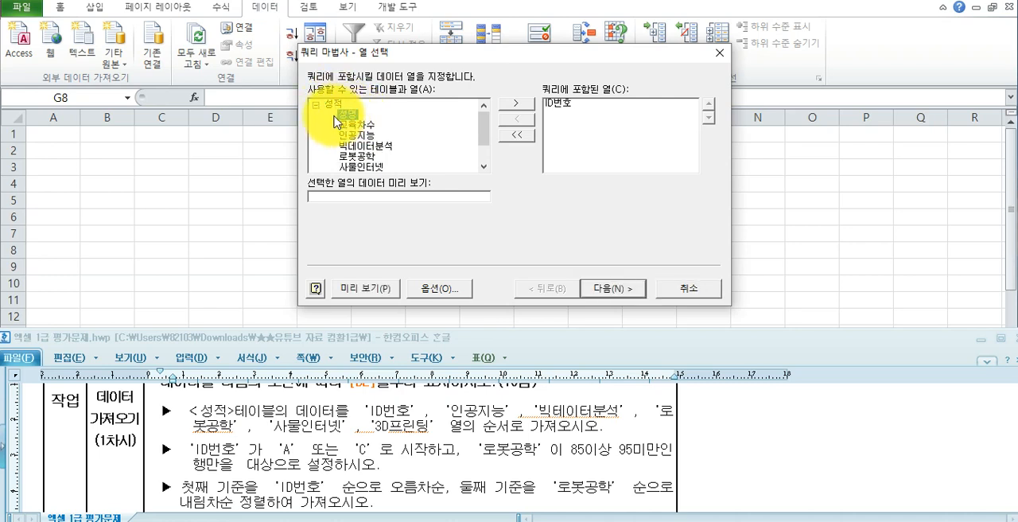
left_click(354, 137)
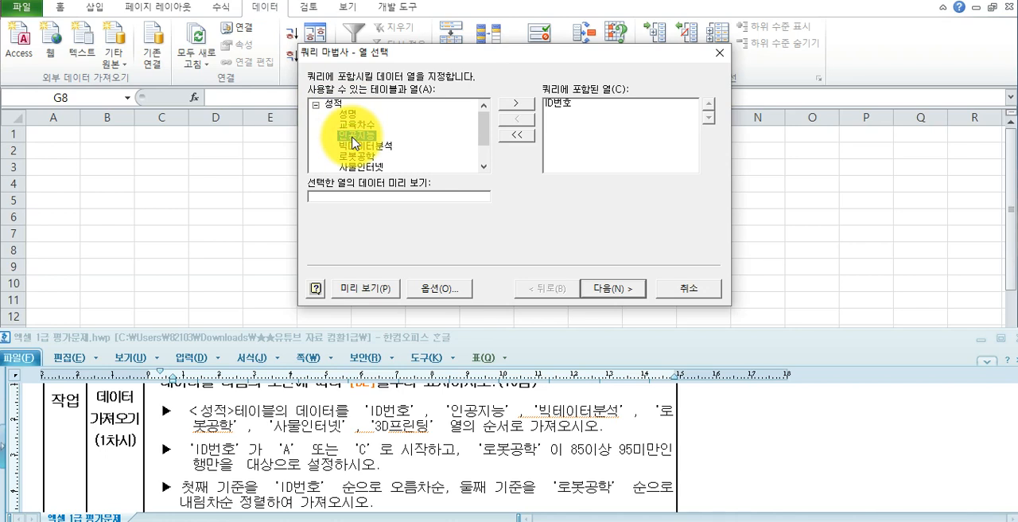
left_click(514, 104)
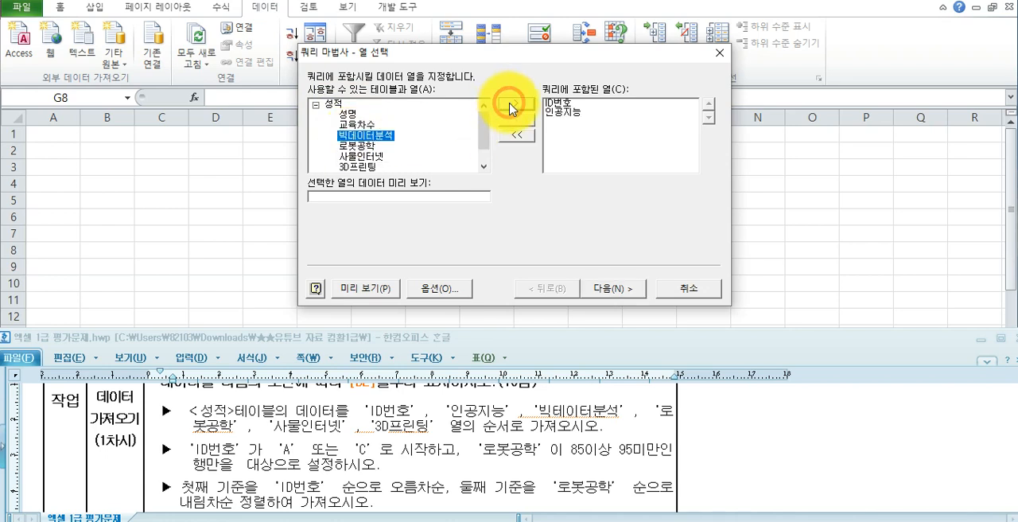
double_click(344, 138)
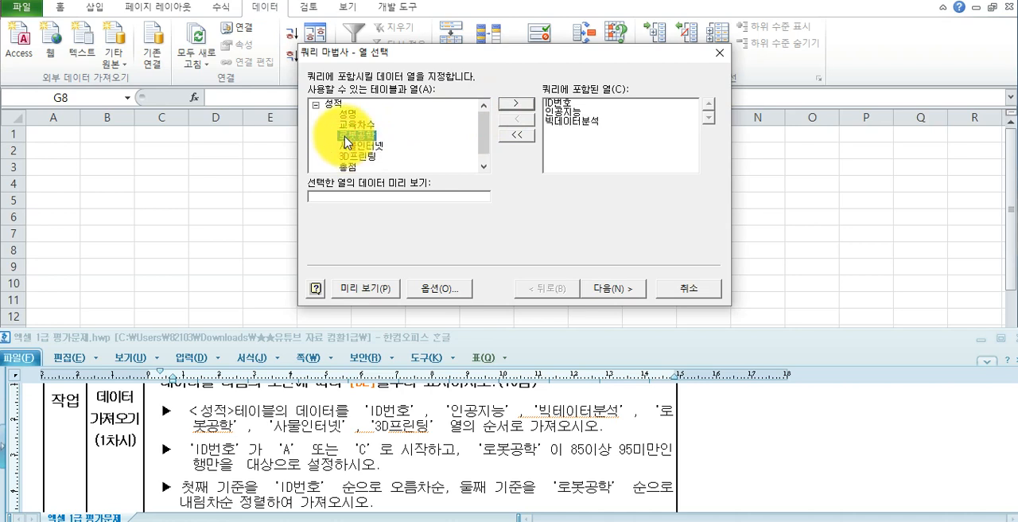
double_click(344, 137)
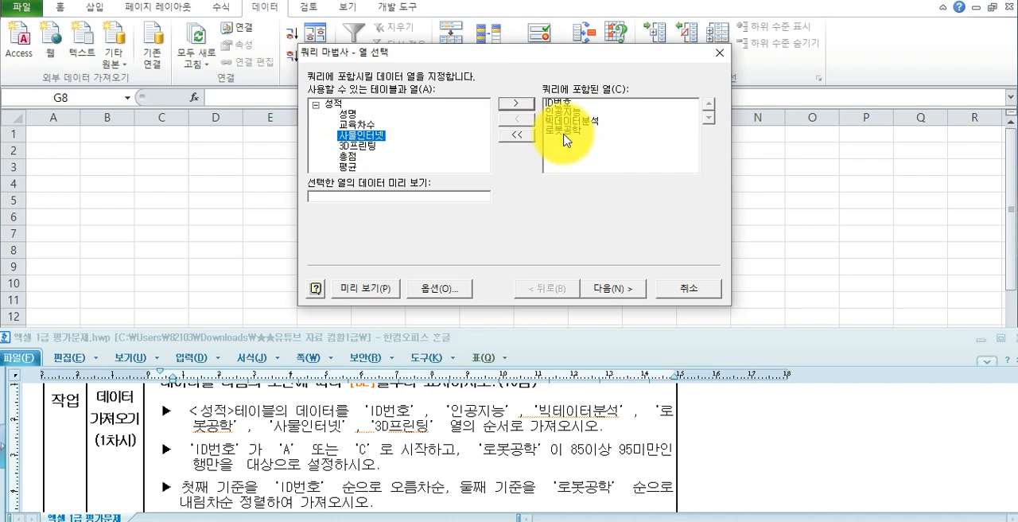
- Remove 로봇공학 from the query's included columns and add it back after 빅데이터분석
left_click(563, 129)
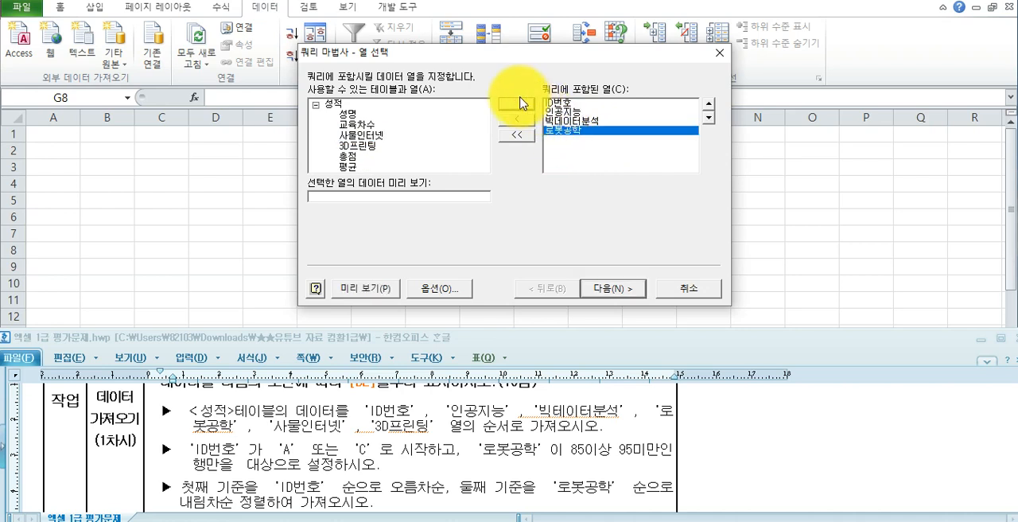
left_click(519, 122)
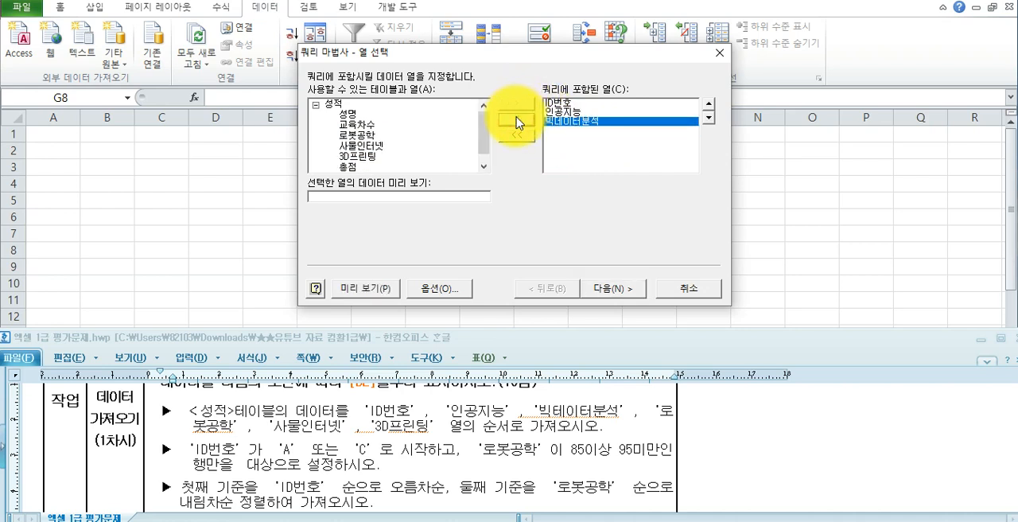
left_click(344, 137)
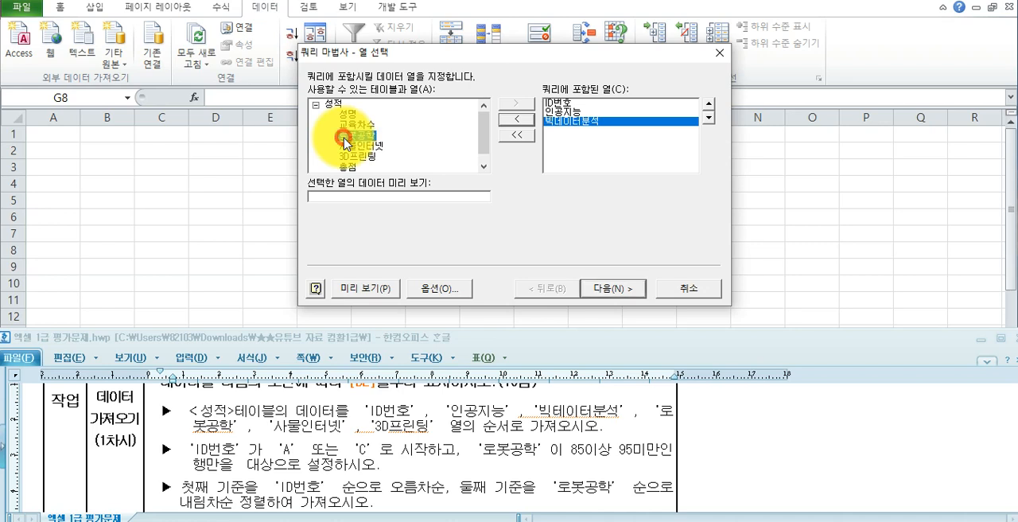
double_click(344, 140)
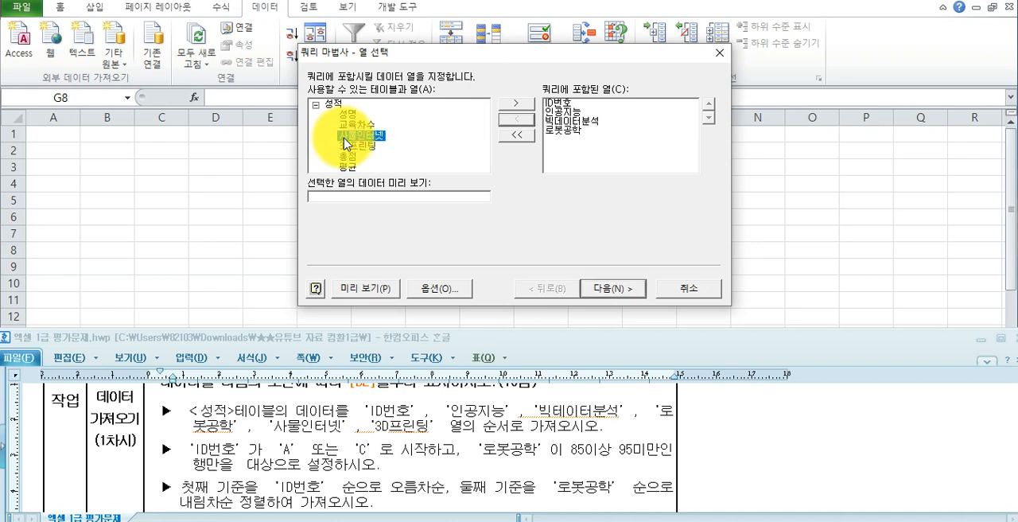
- Add 사물인터넷 and 3D프린팅 to the query columns and continue to the data filter stage
double_click(345, 139)
double_click(345, 137)
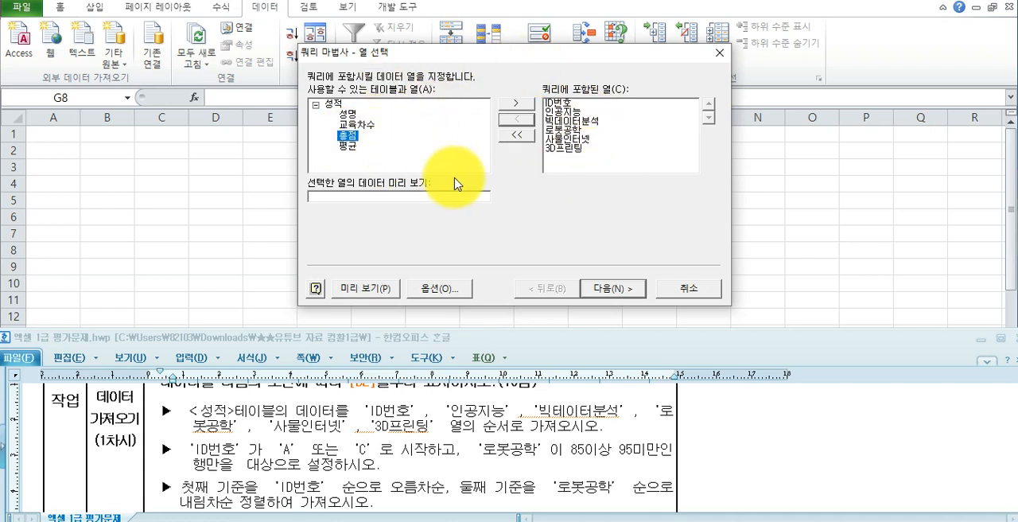
left_click(631, 290)
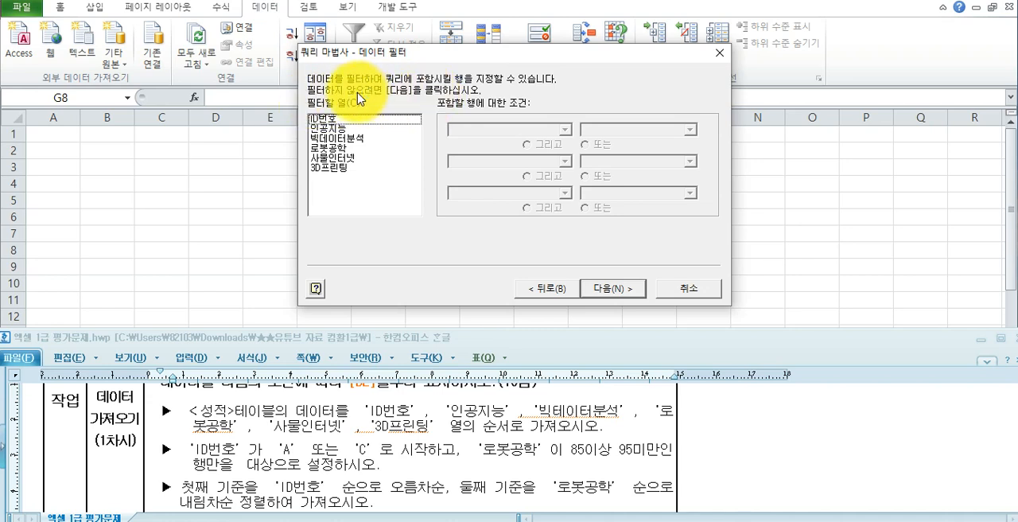
- Reread the task's row condition, choose ID번호 as the filter column and look through its comparison operators
left_click_drag(182, 447, 388, 464)
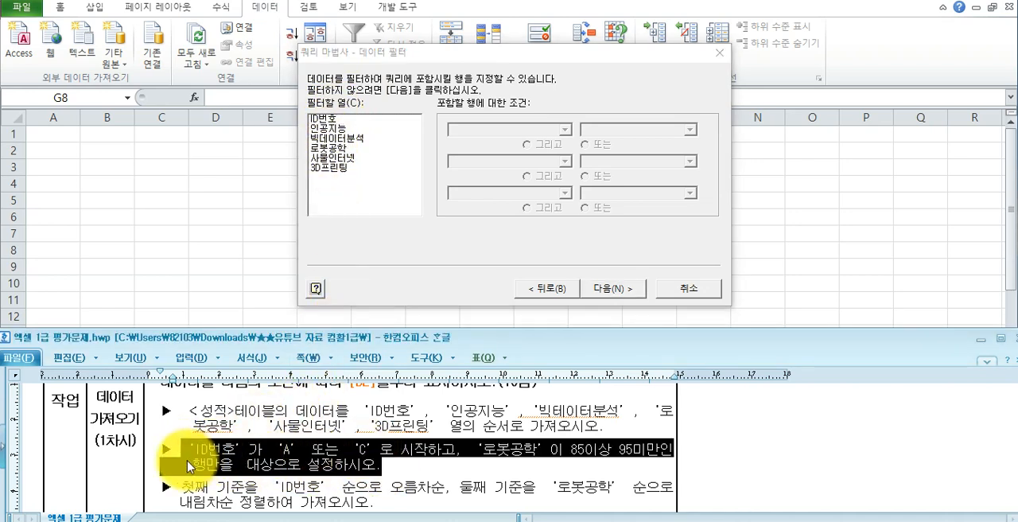
left_click(330, 121)
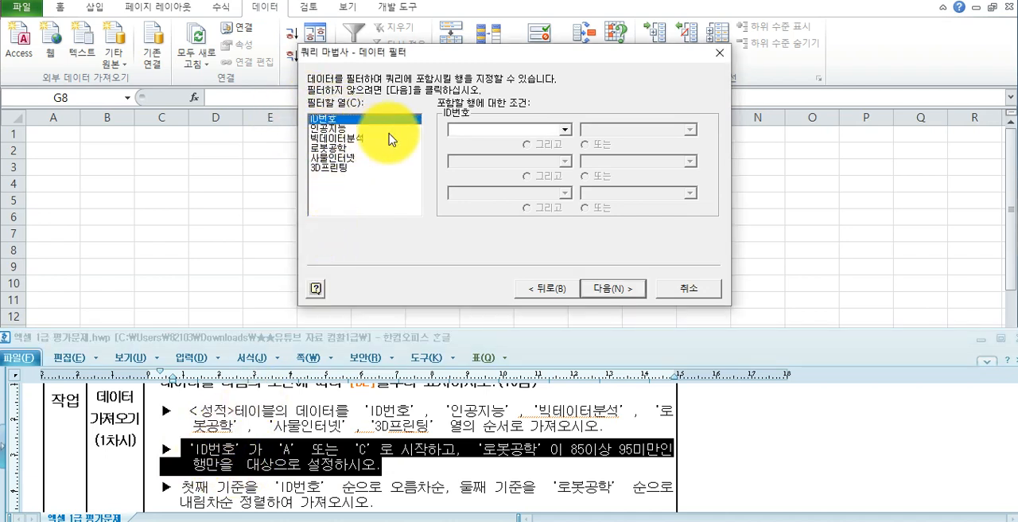
left_click(470, 131)
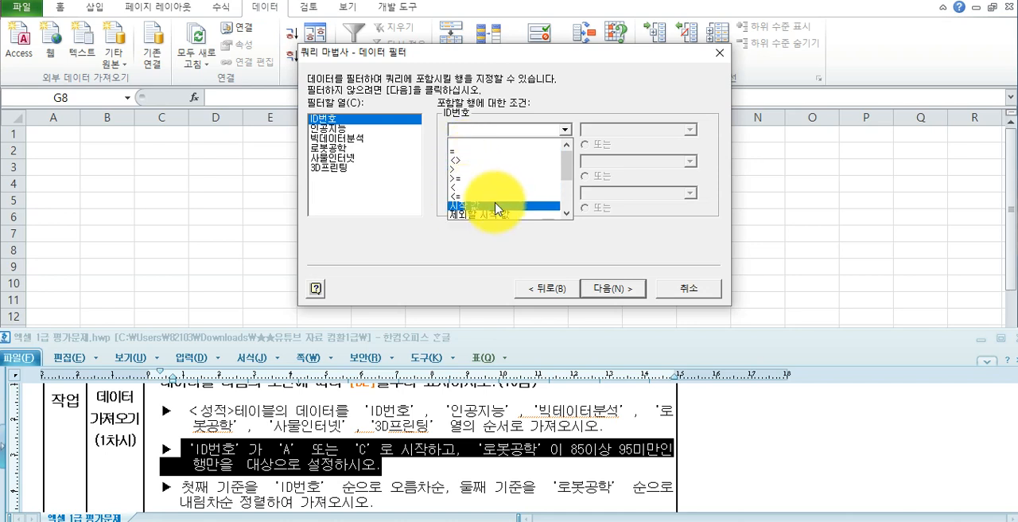
left_click(568, 213)
left_click(568, 213)
left_click(568, 213)
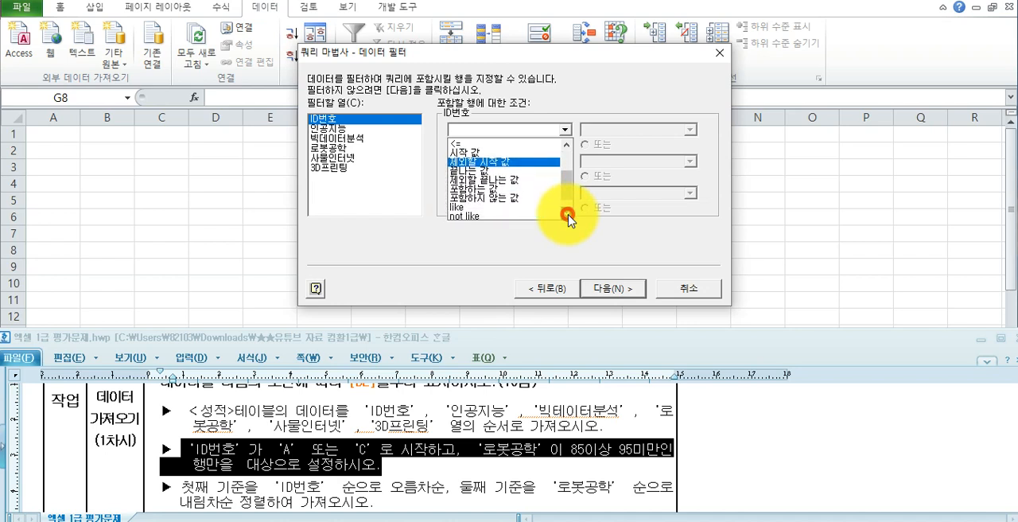
left_click(568, 213)
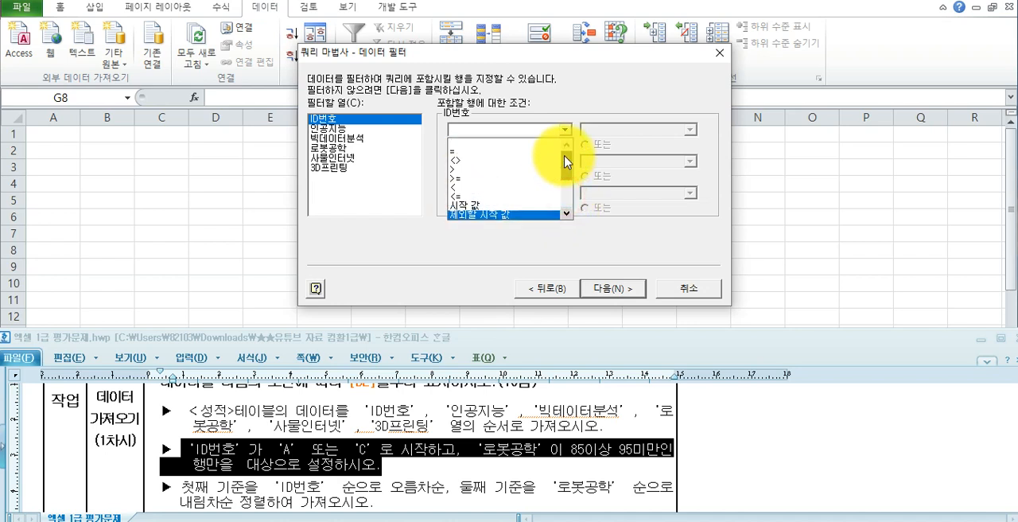
scroll(529, 148, "up", 2)
- Try the = operator for the ID번호 filter and browse the ID values offered for it
left_click(529, 145)
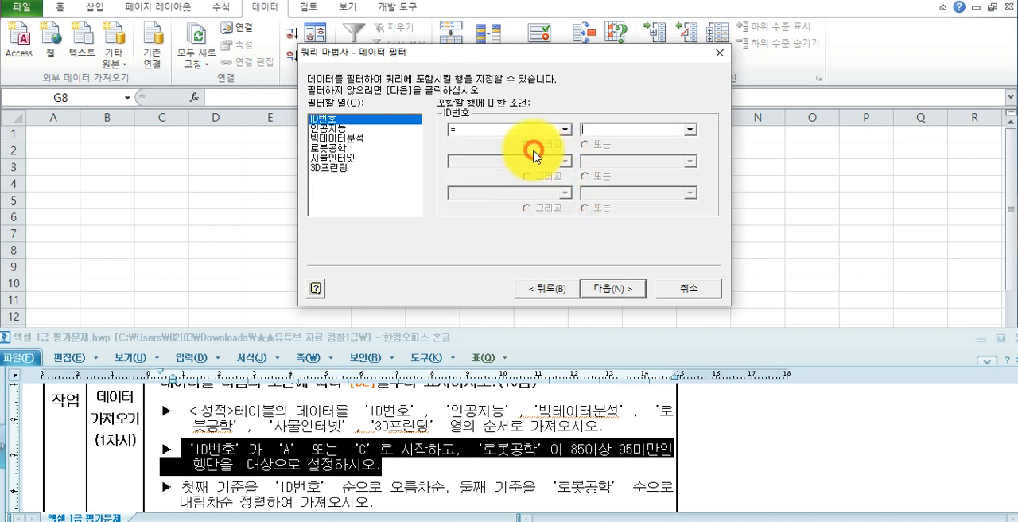
left_click(689, 131)
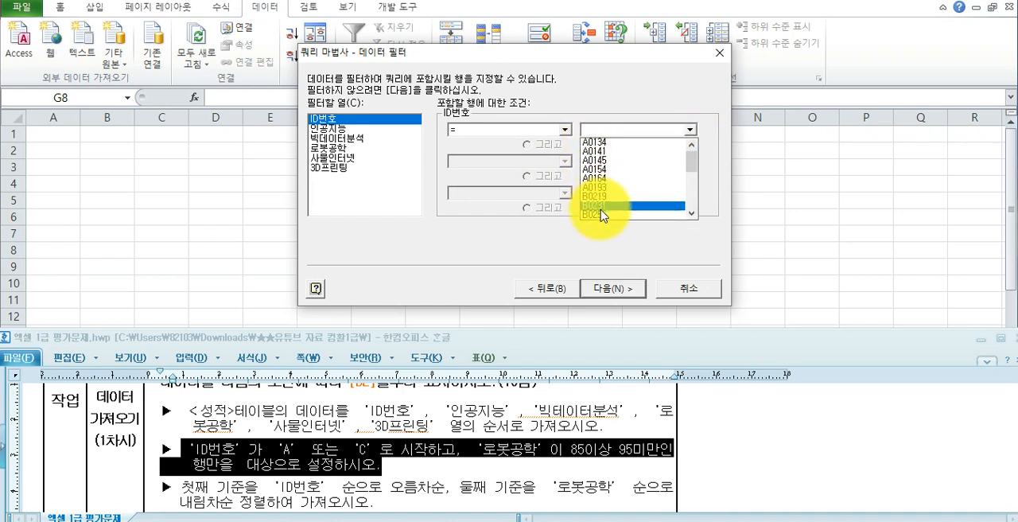
mouse_move(693, 166)
left_mouse_down()
mouse_move(696, 214)
mouse_move(693, 162)
left_mouse_up()
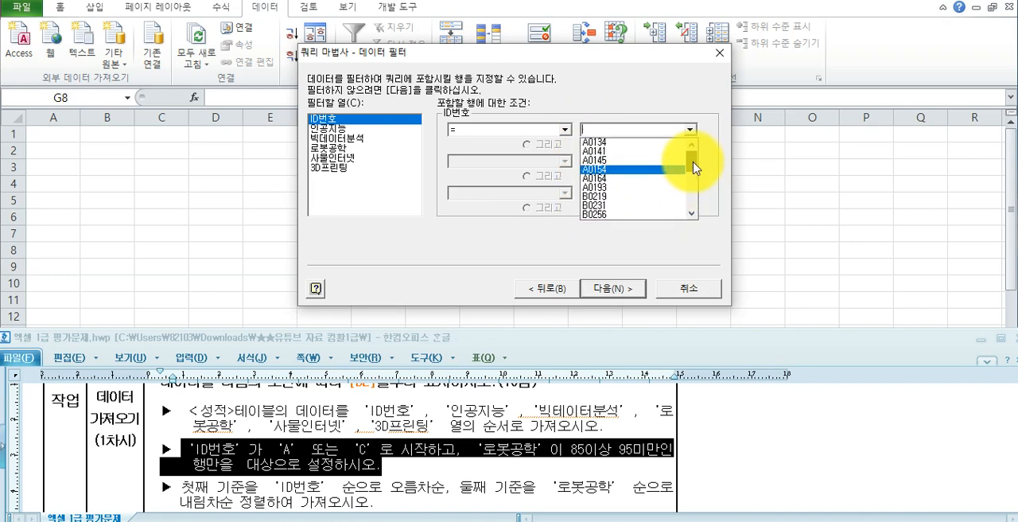
left_click(617, 127)
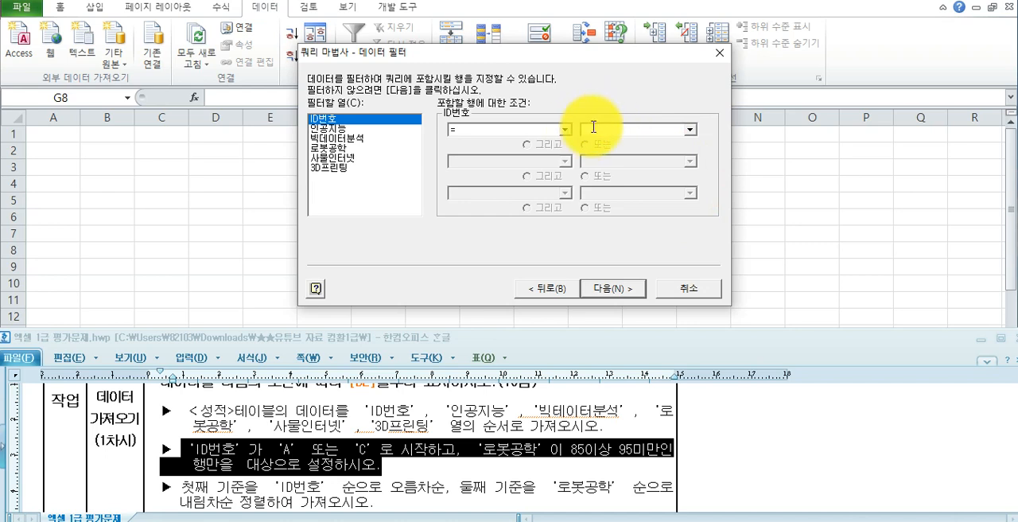
- Set the first ID번호 filter condition to 시작 값 with the value A
left_click(564, 129)
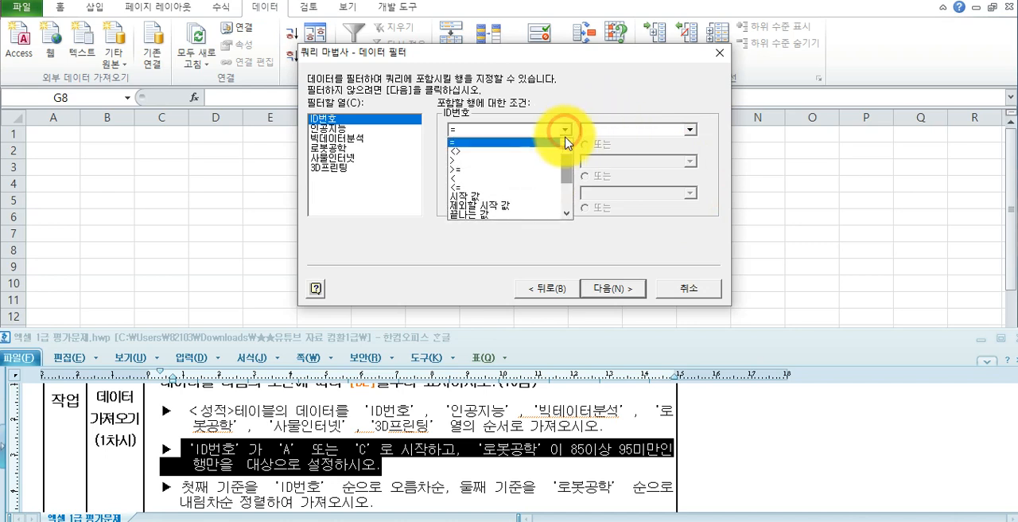
left_click(519, 198)
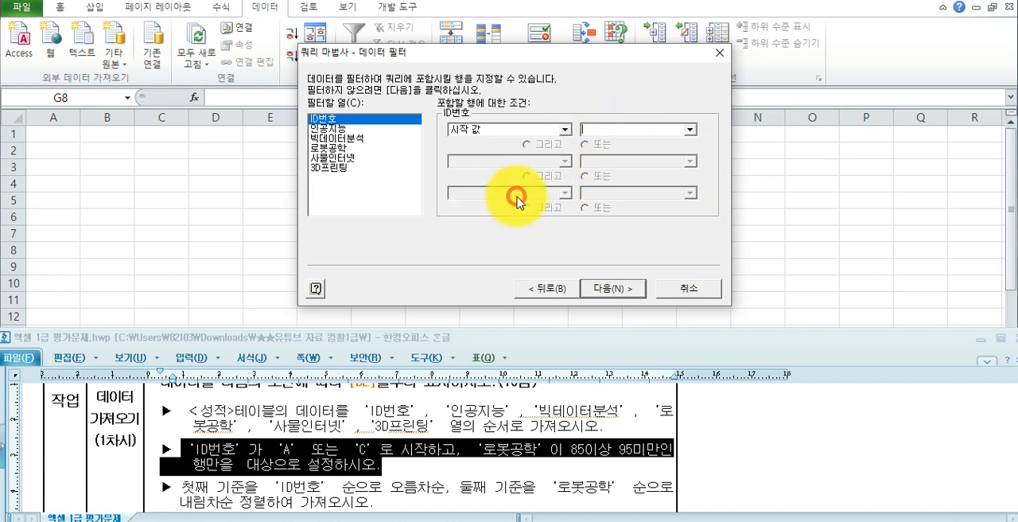
left_click(607, 130)
type("a")
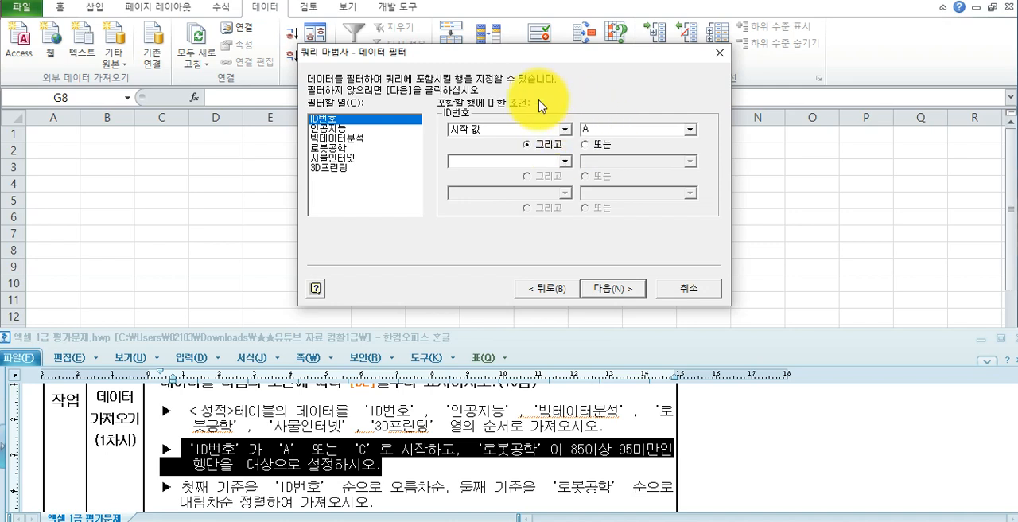
- Add a second ID번호 condition joined with 또는, using 시작 값 with the value C
left_click(599, 146)
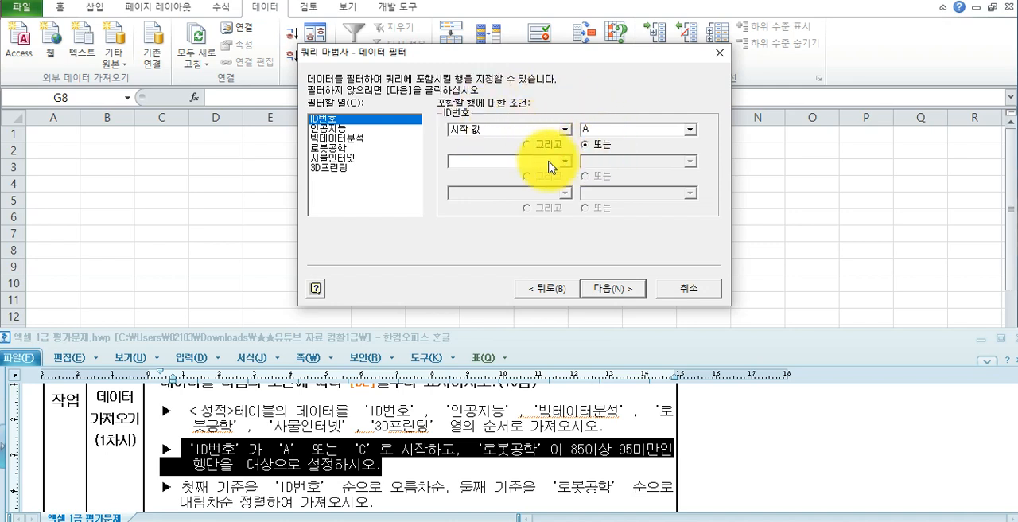
left_click(548, 161)
left_click(525, 237)
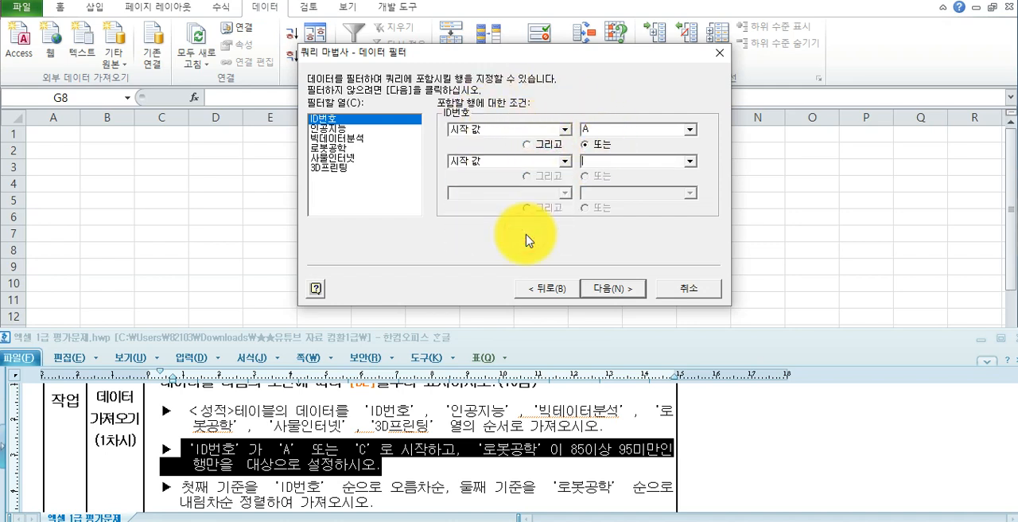
left_click(623, 160)
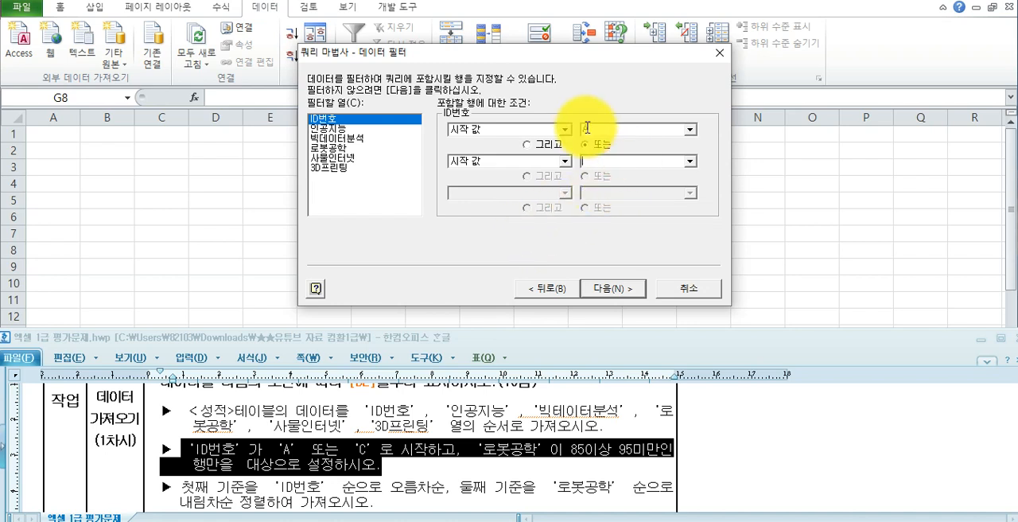
type("C")
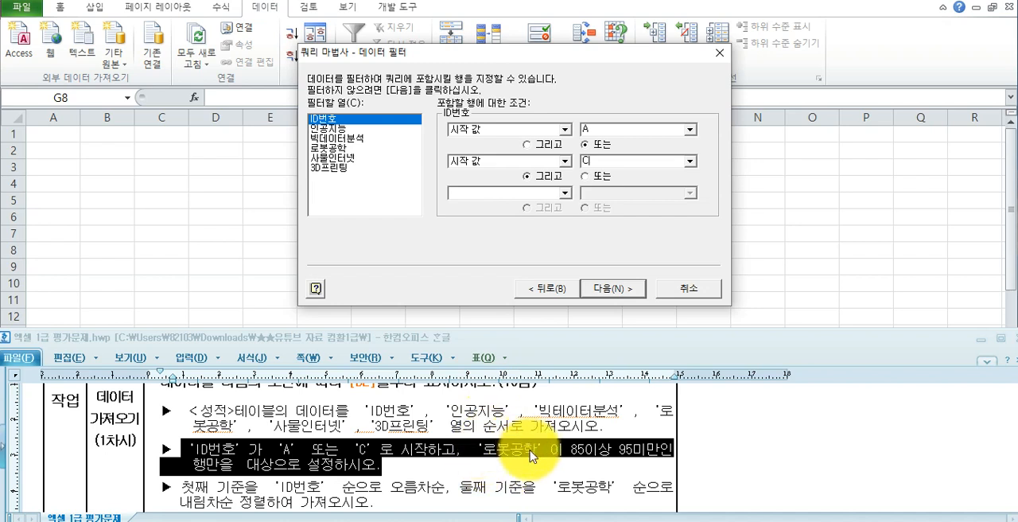
- Set the first filter condition for the 로봇공학 column to >= 85
left_click(335, 148)
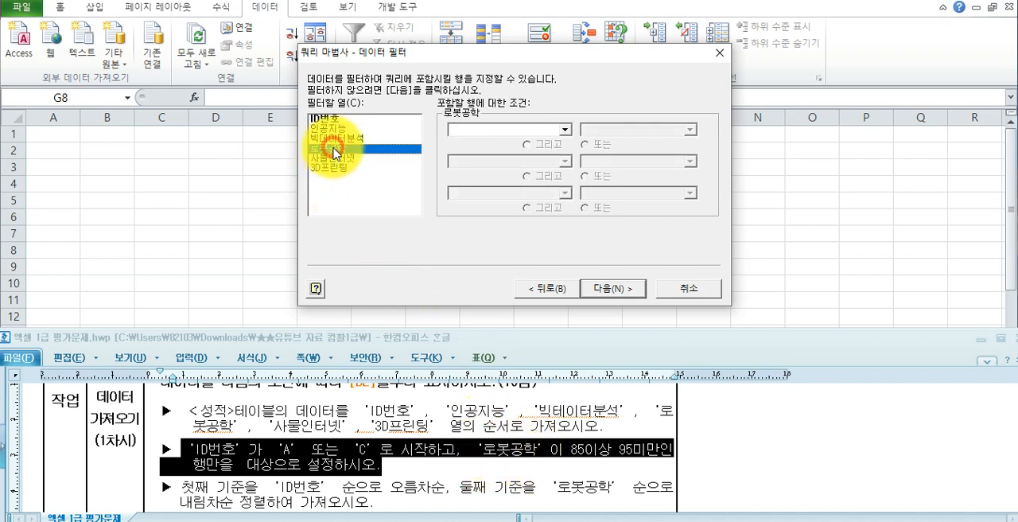
left_click(522, 130)
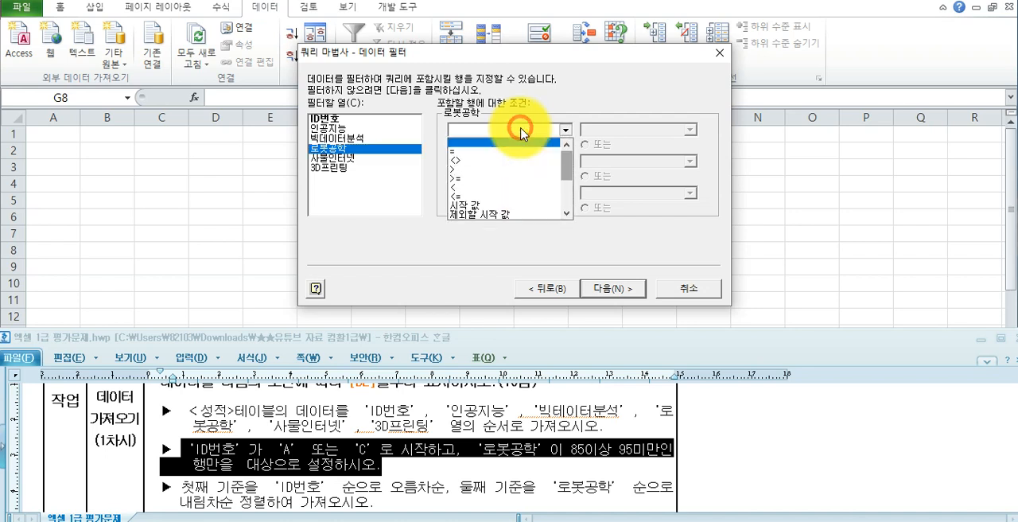
left_click(516, 180)
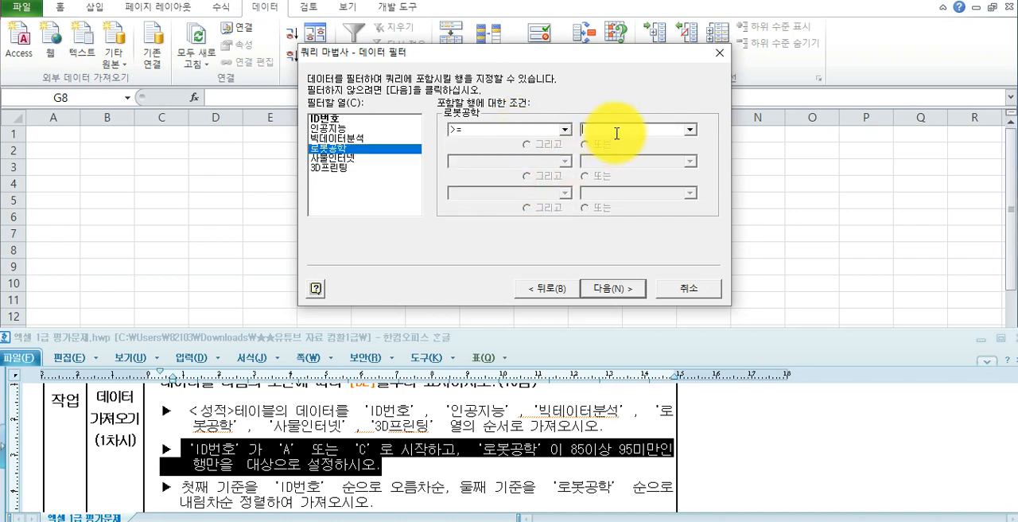
left_click(688, 130)
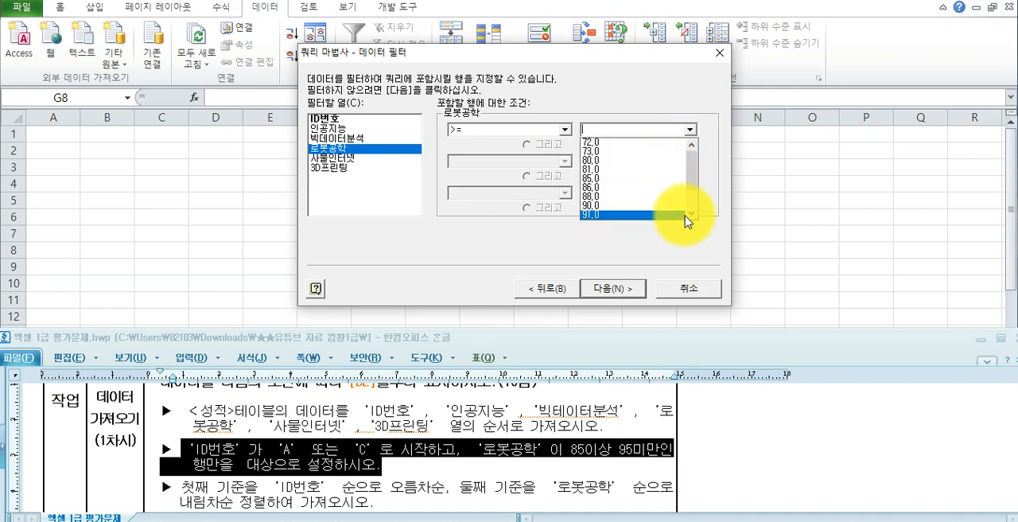
left_click(643, 129)
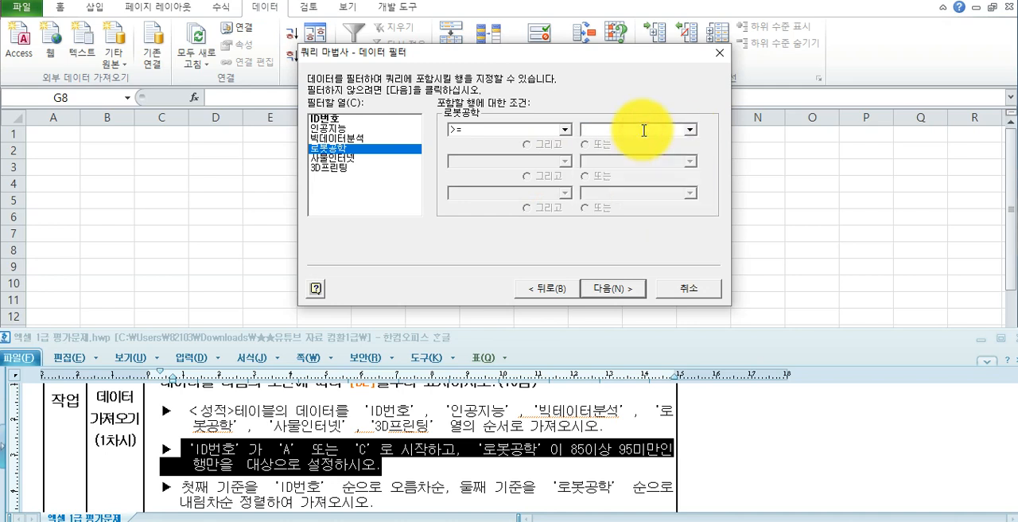
type("85")
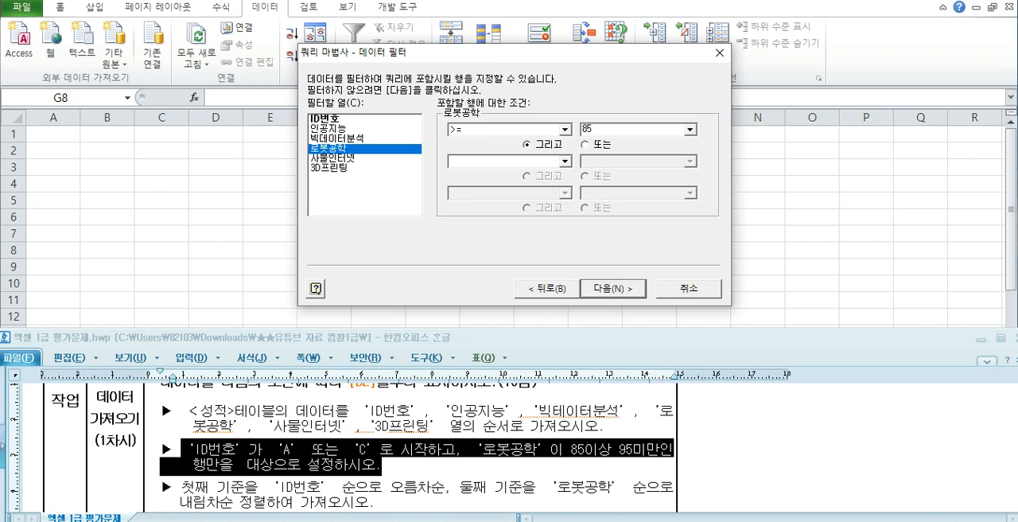
- Add a second 로봇공학 condition joined with 그리고, using < with the value 95
left_click(609, 146)
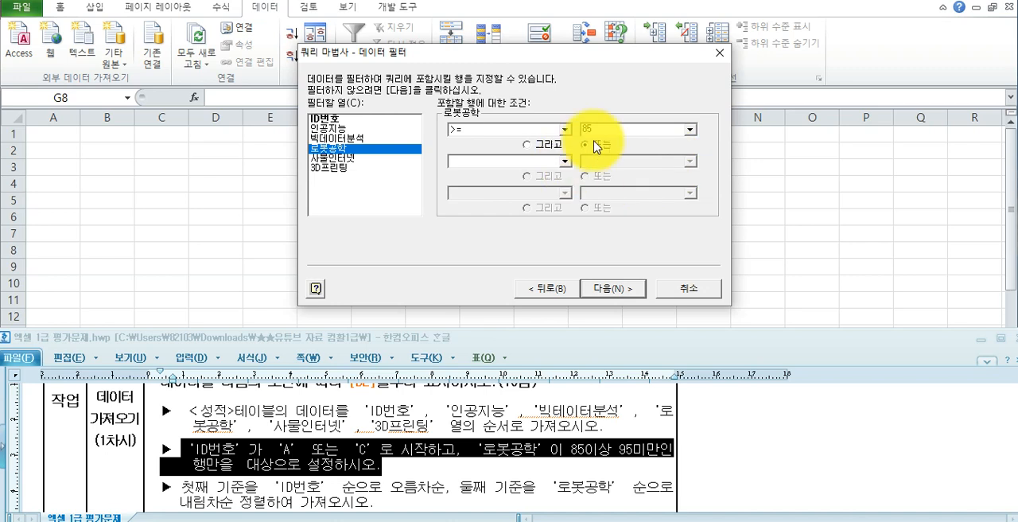
left_click(544, 146)
left_click(538, 161)
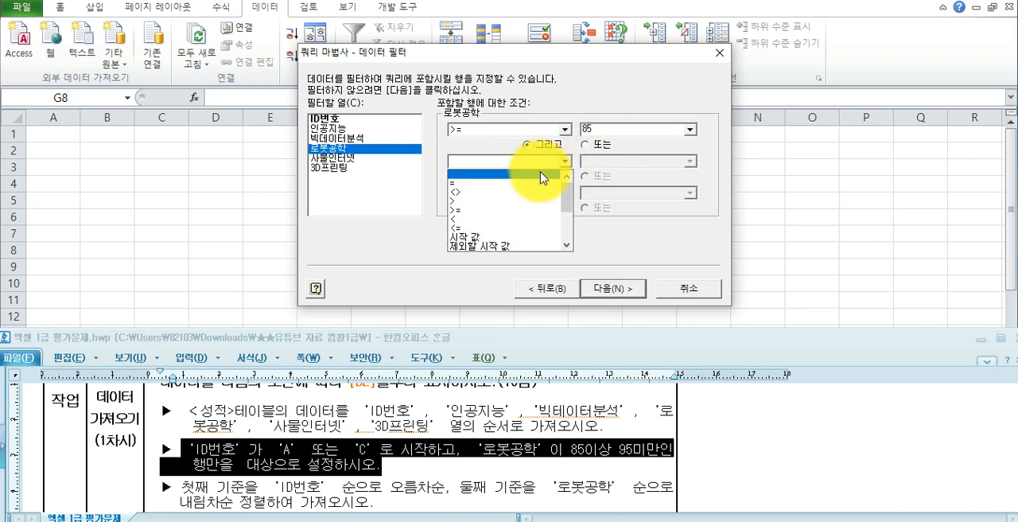
left_click(539, 230)
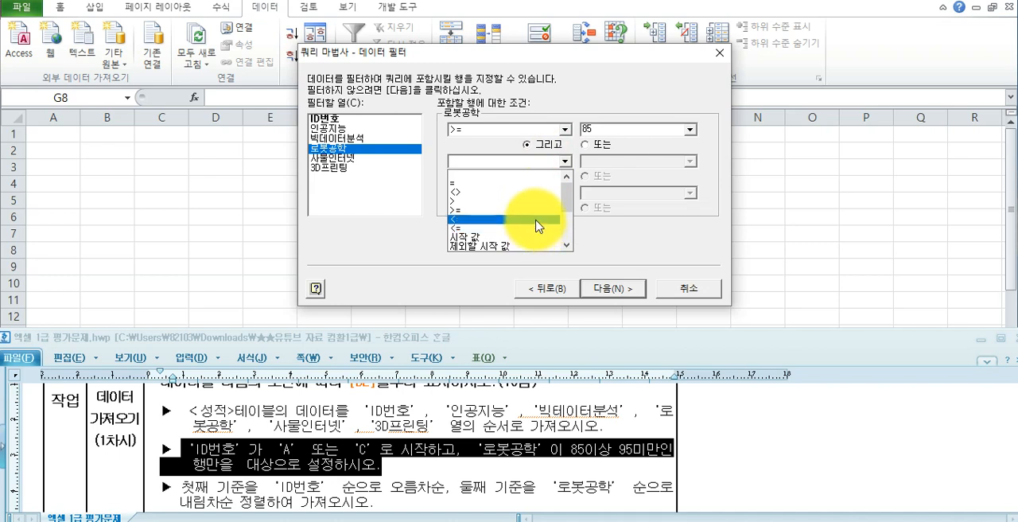
left_click(538, 219)
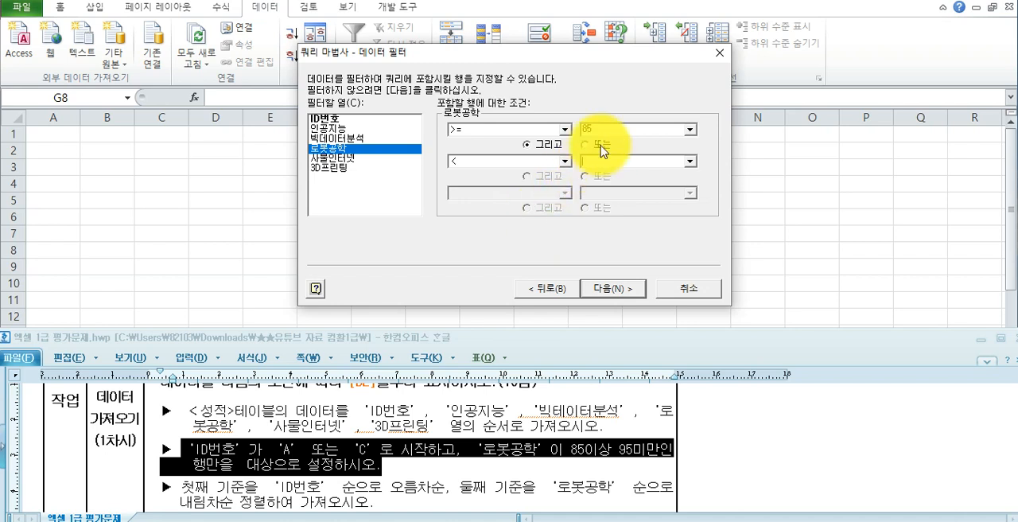
type("95")
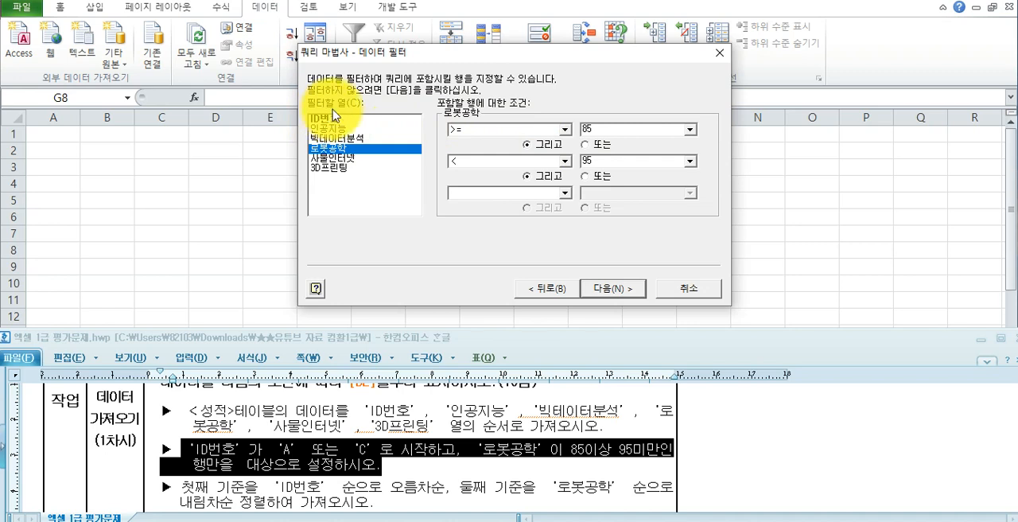
- Review the ID번호 and 로봇공학 filter conditions, then accept the filter and continue to the sort order
left_click(337, 165)
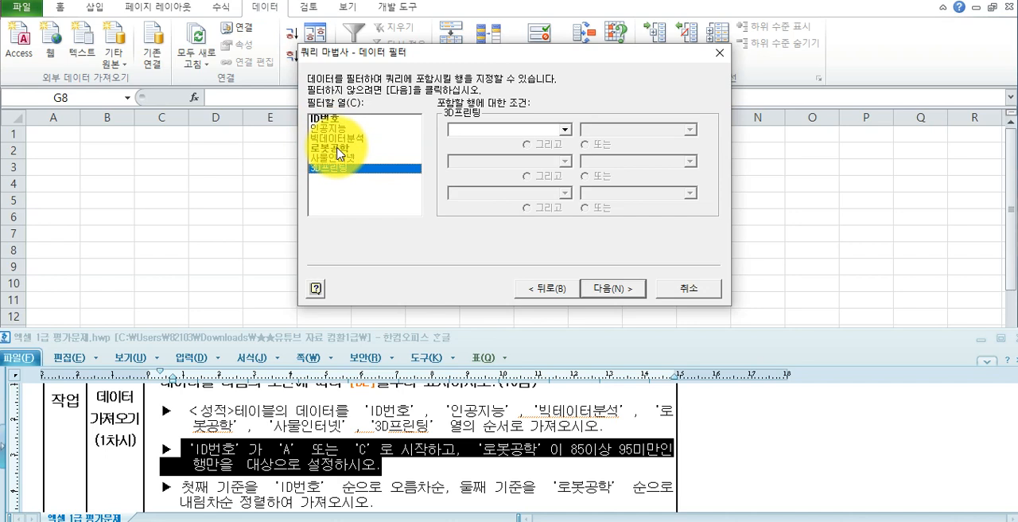
left_click(335, 118)
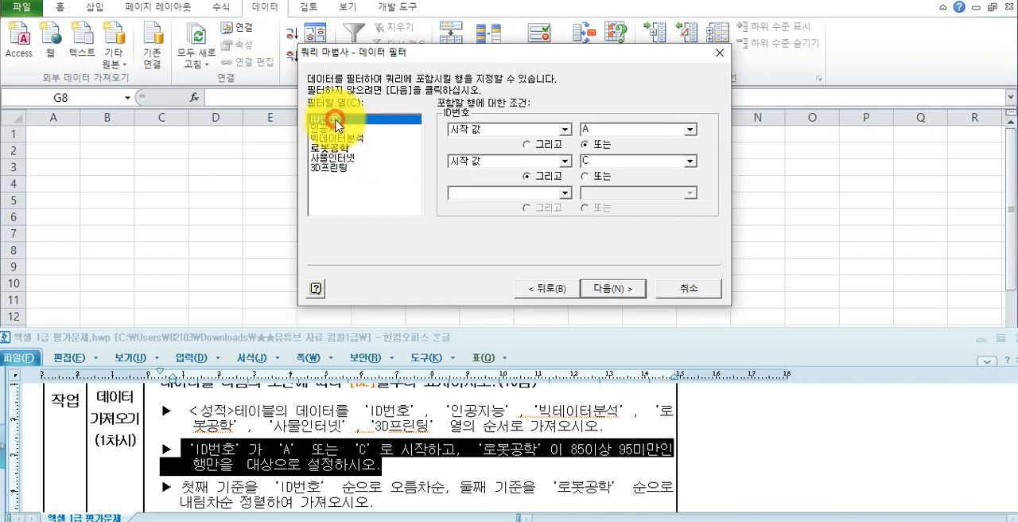
left_click(339, 148)
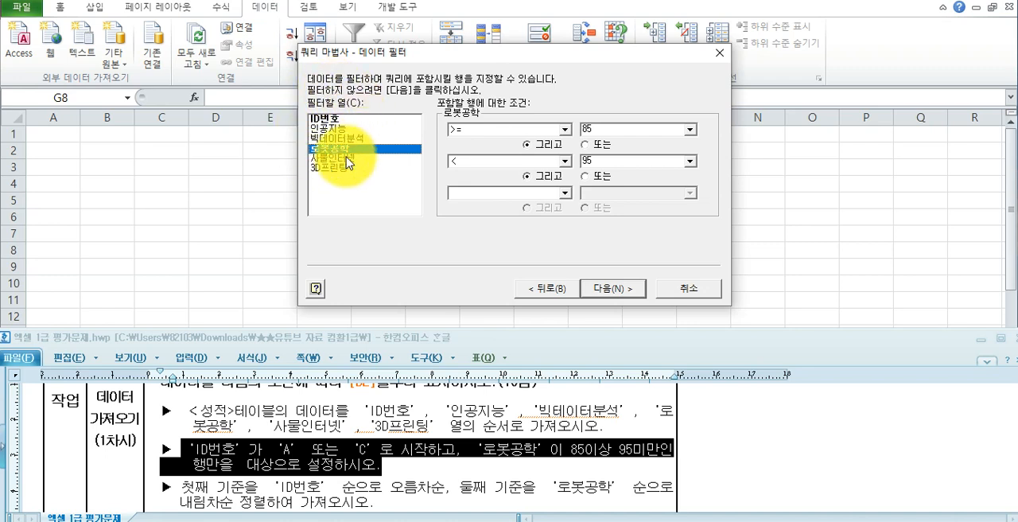
left_click(623, 293)
left_click(622, 293)
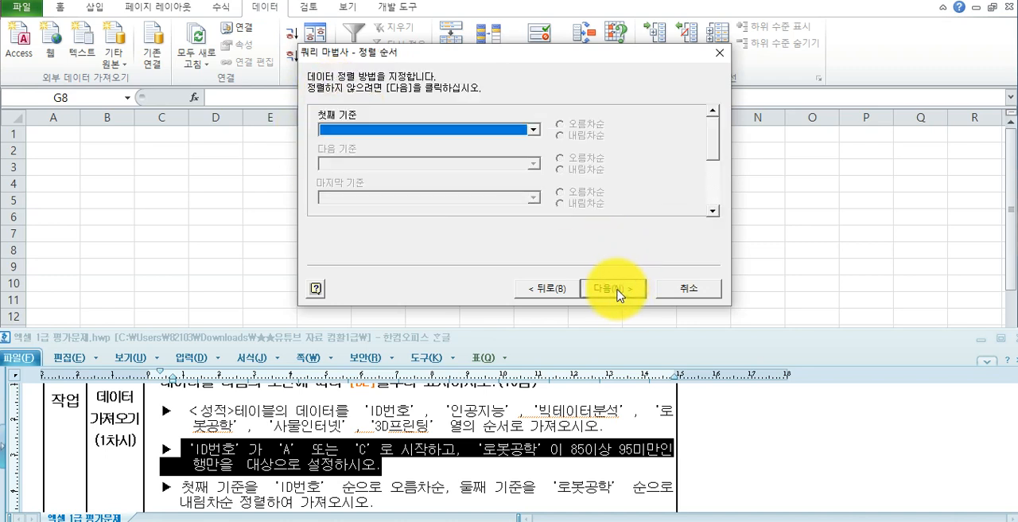
- Check the task's sort instruction and set the first sort key to ID번호 in ascending order (오름차순)
left_click(241, 483)
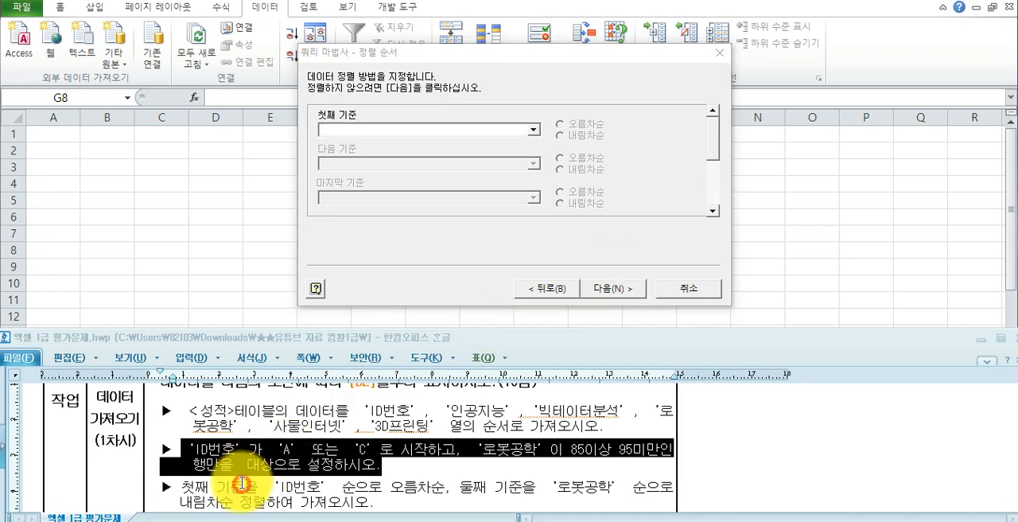
scroll(241, 483, "down", 2)
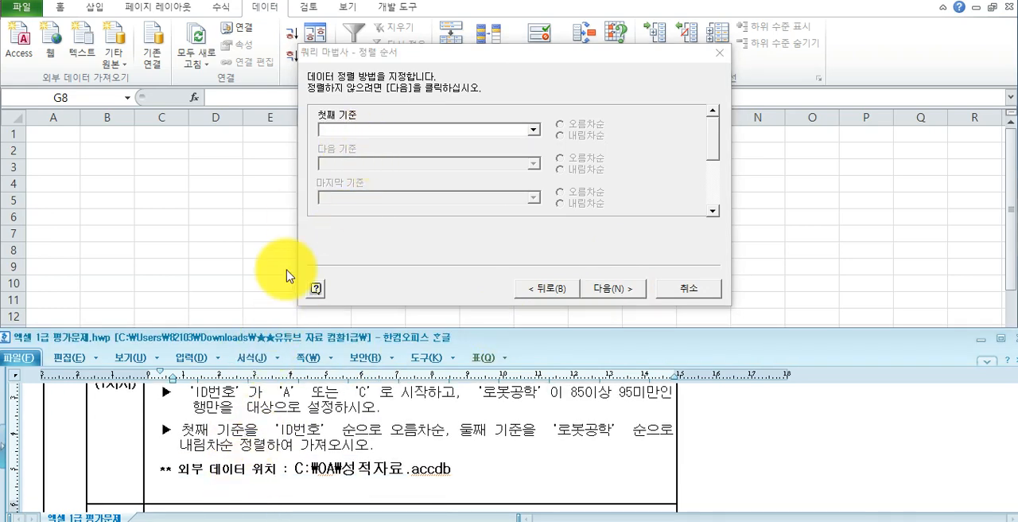
left_click_drag(279, 429, 443, 430)
left_click(430, 130)
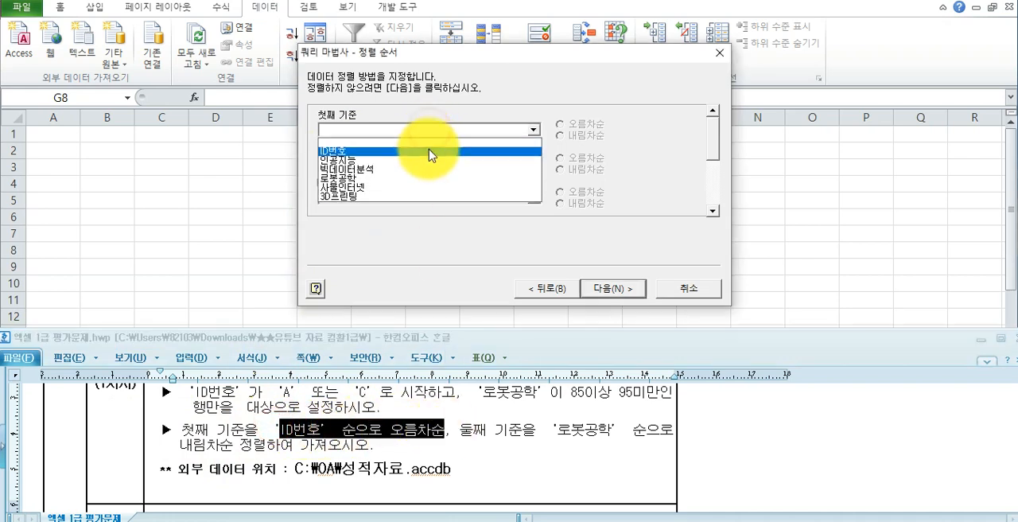
left_click(426, 156)
left_click(579, 131)
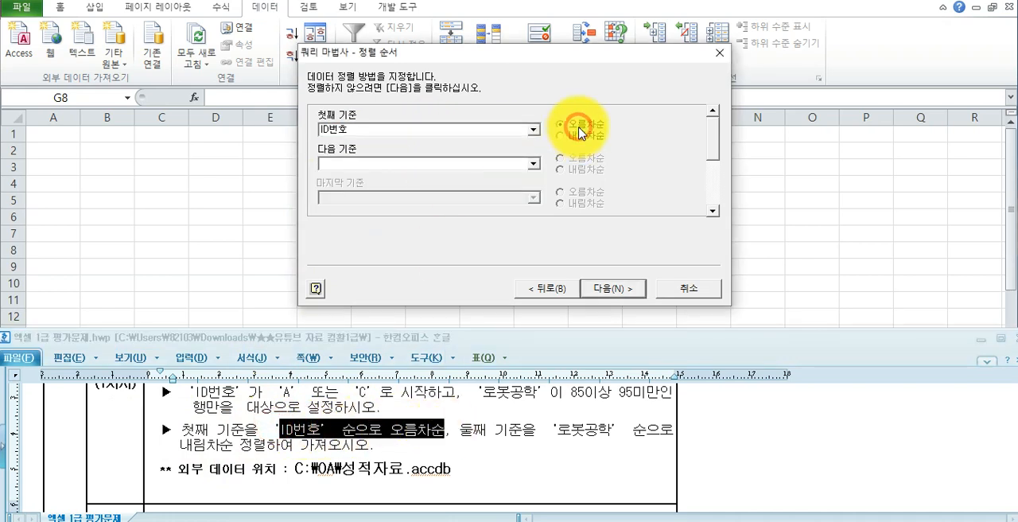
- Set the second sort key to 로봇공학 in descending order (내림차순), as the task specifies
left_click(459, 430)
left_click_drag(460, 431, 614, 434)
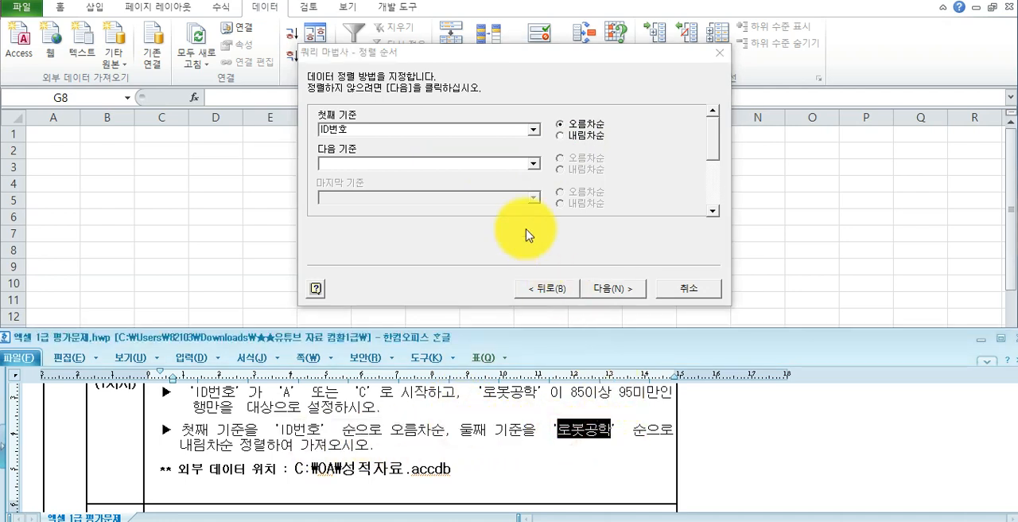
left_click(532, 163)
left_click(476, 206)
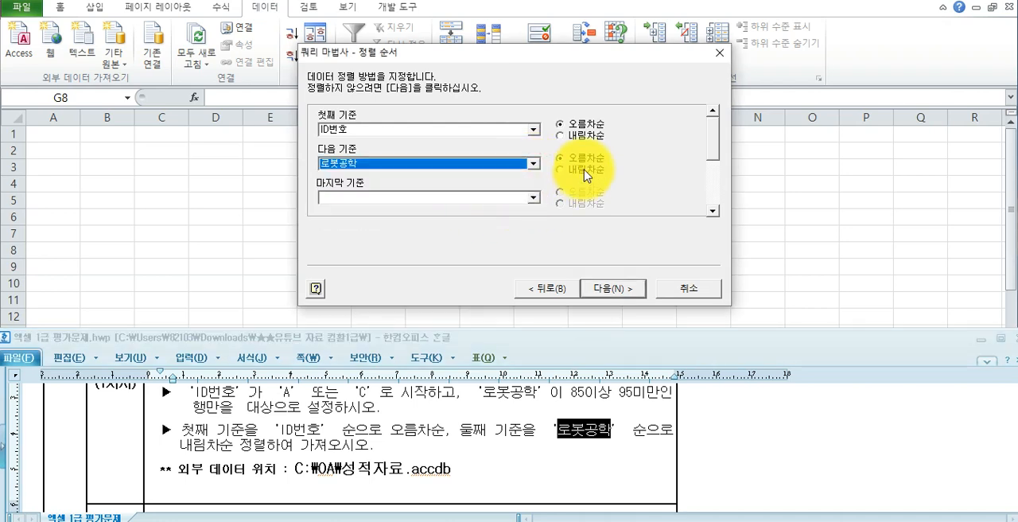
left_click(580, 169)
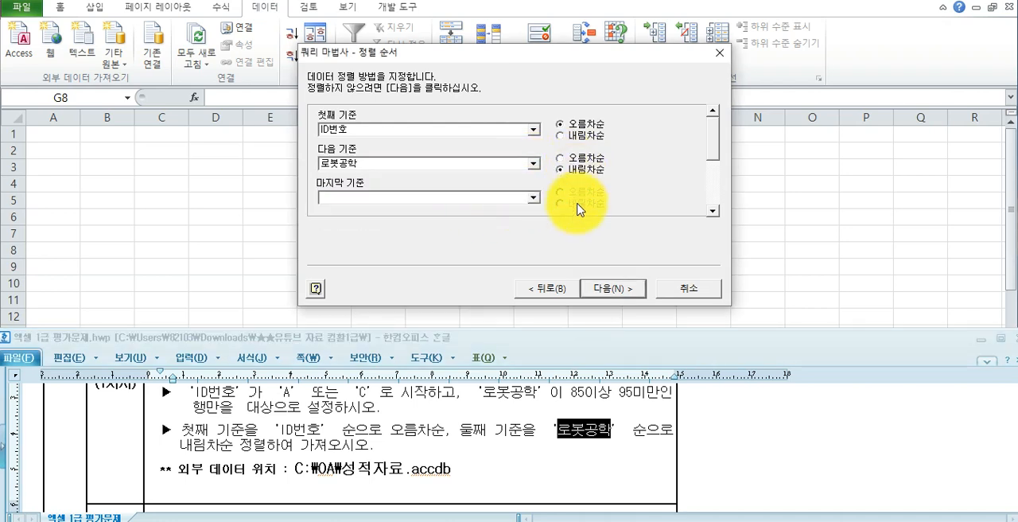
- Finish the query by returning the data to Microsoft Excel as a table at cell B2 of the existing sheet 기본작업-1
left_click(607, 292)
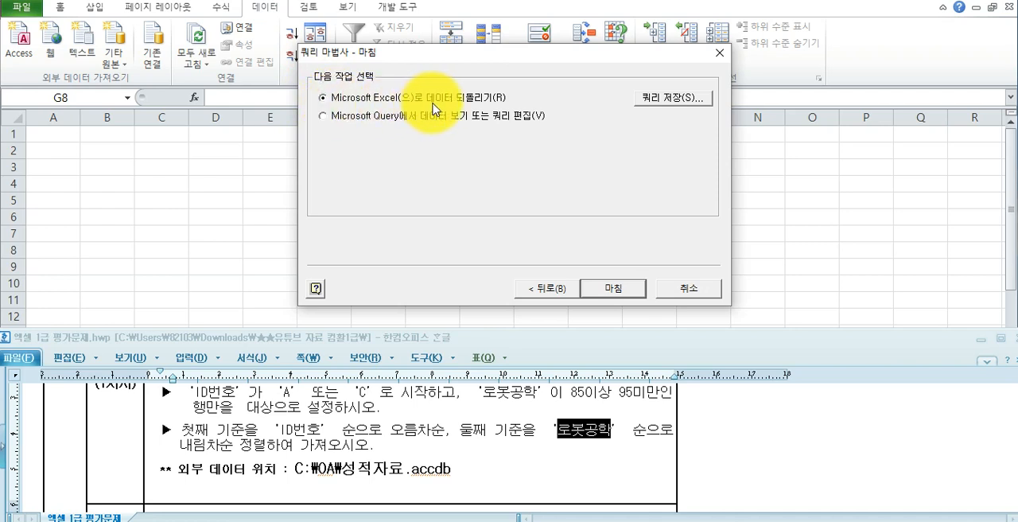
left_click(597, 286)
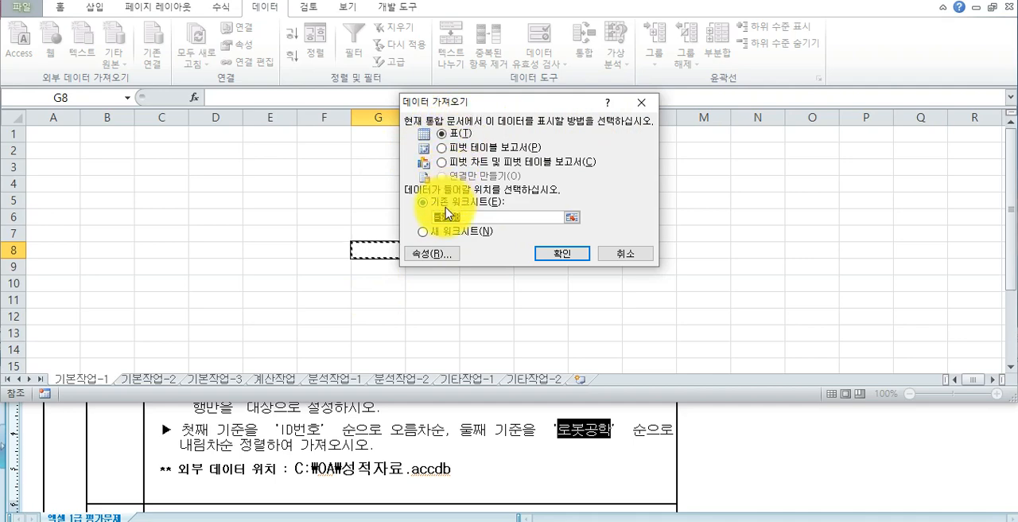
left_click(358, 436)
scroll(358, 436, "up", 3)
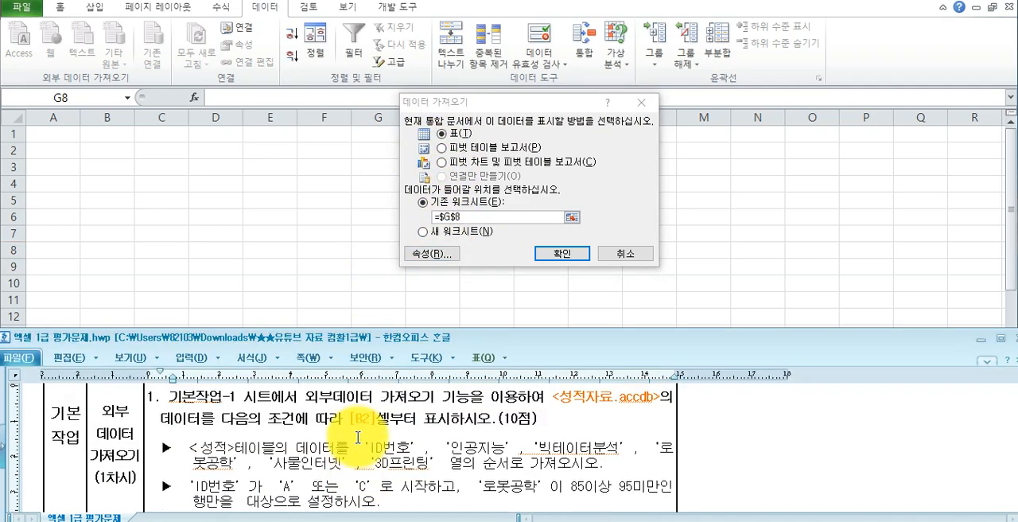
left_click_drag(350, 417, 375, 418)
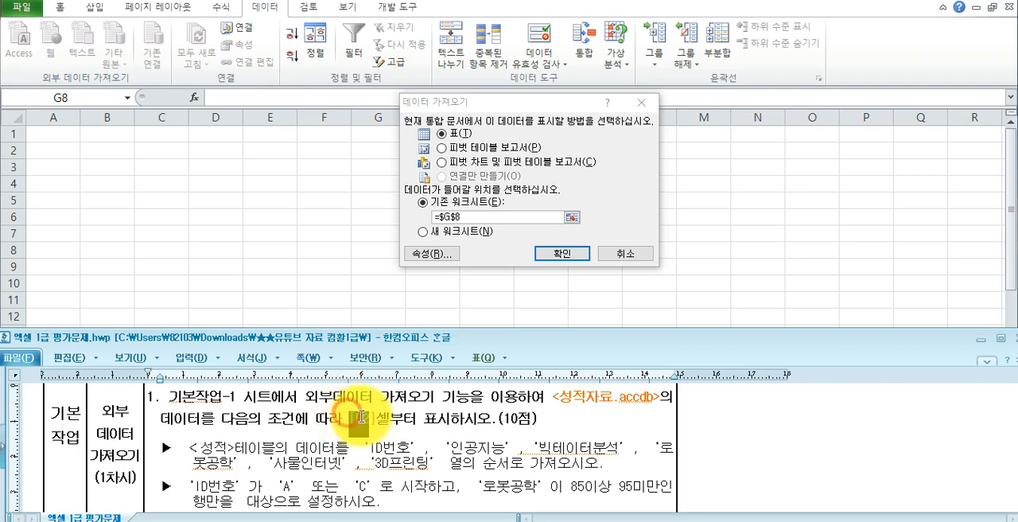
left_click(433, 215)
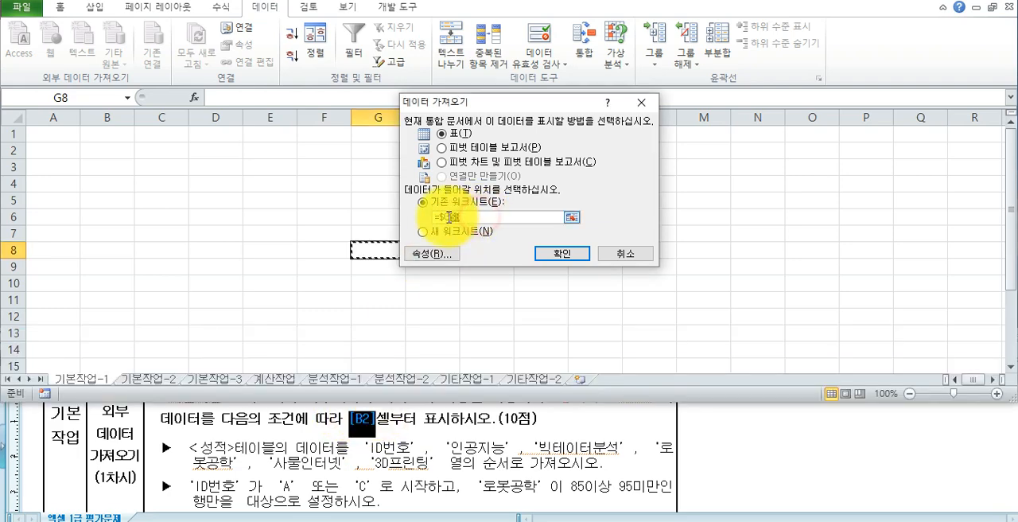
left_click(104, 154)
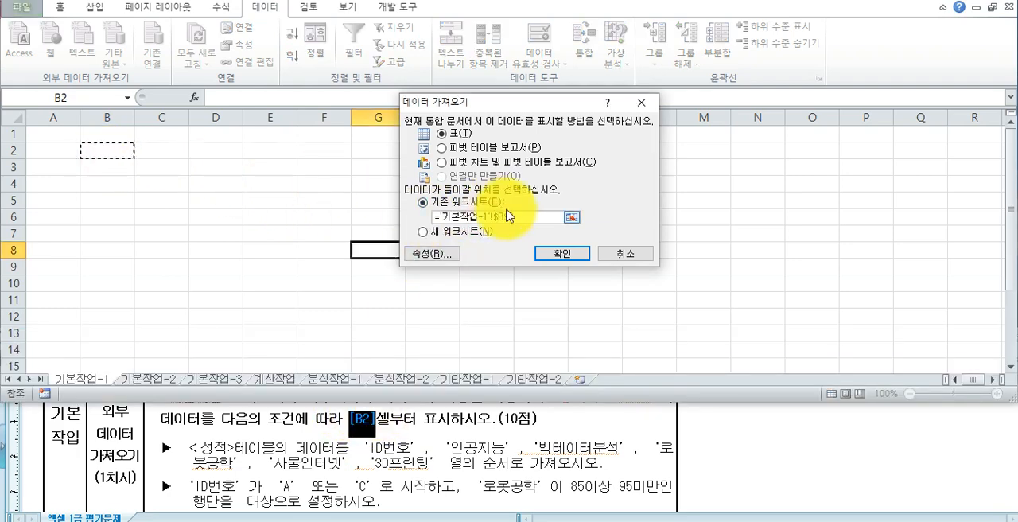
left_click(561, 254)
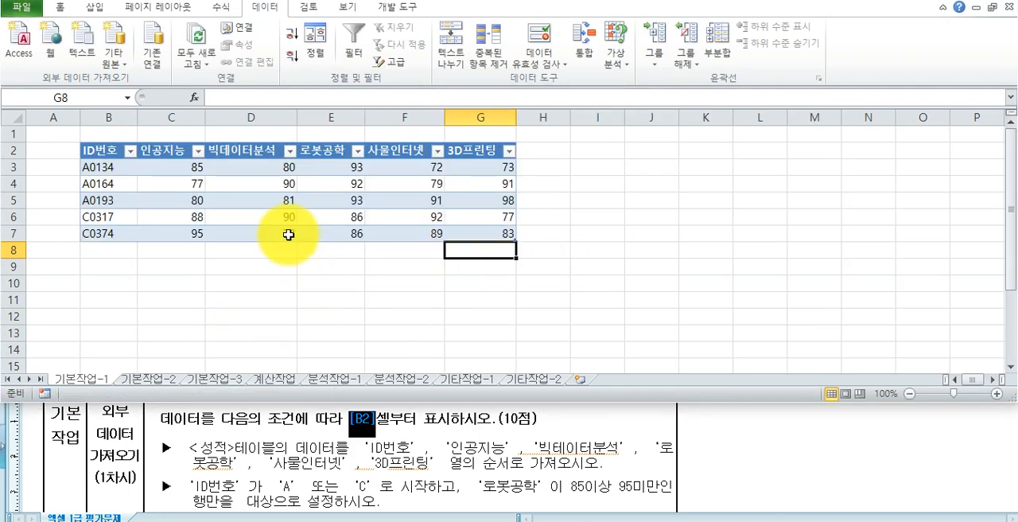
- Compare the imported table's ID번호 and 로봇공학 columns with the task's filter and sort conditions
left_click(275, 455)
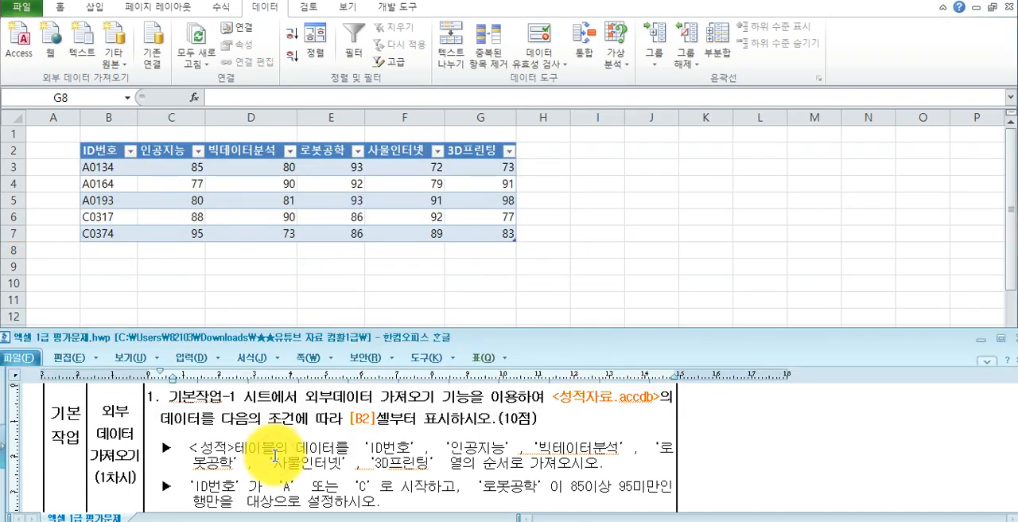
left_click(109, 230)
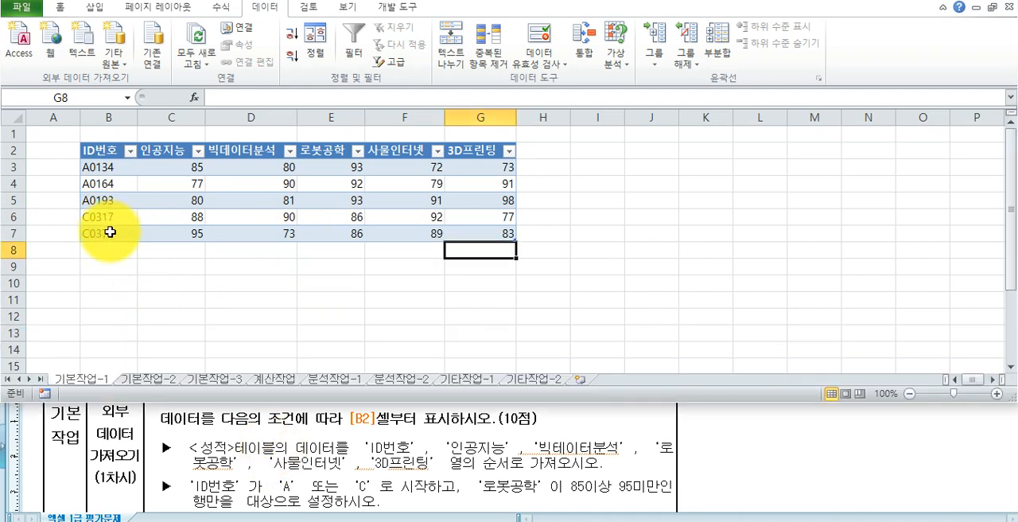
left_click_drag(322, 157, 318, 228)
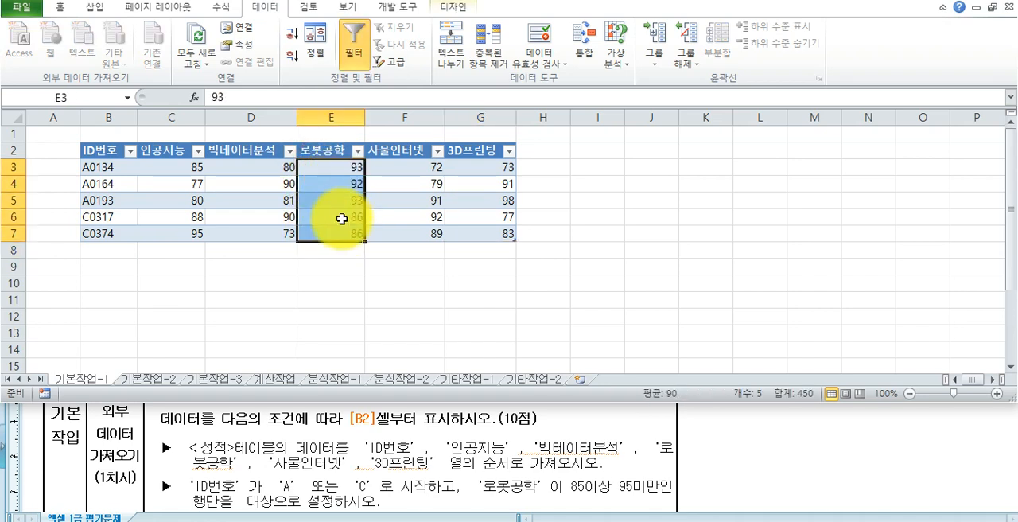
left_click(319, 468)
scroll(320, 468, "down", 3)
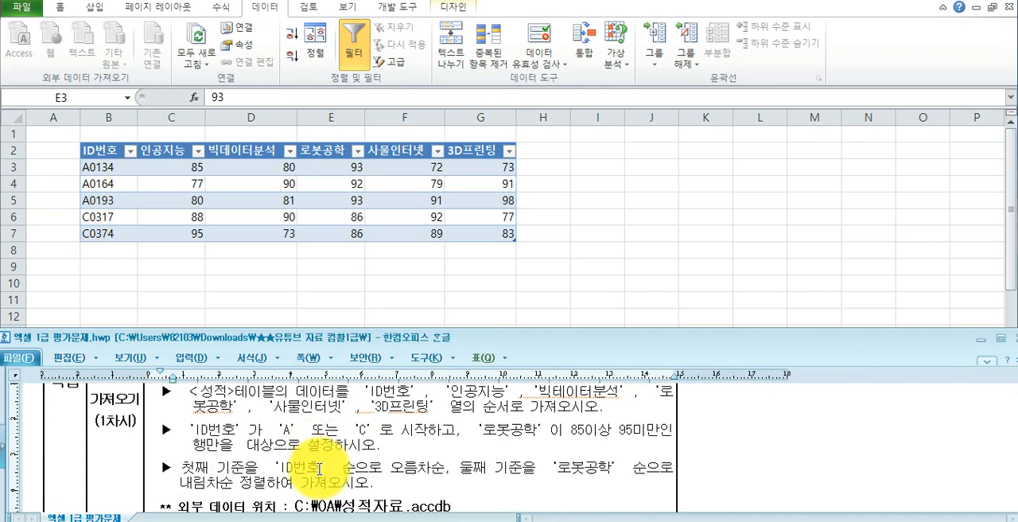
scroll(319, 469, "down", 1)
left_click(186, 200)
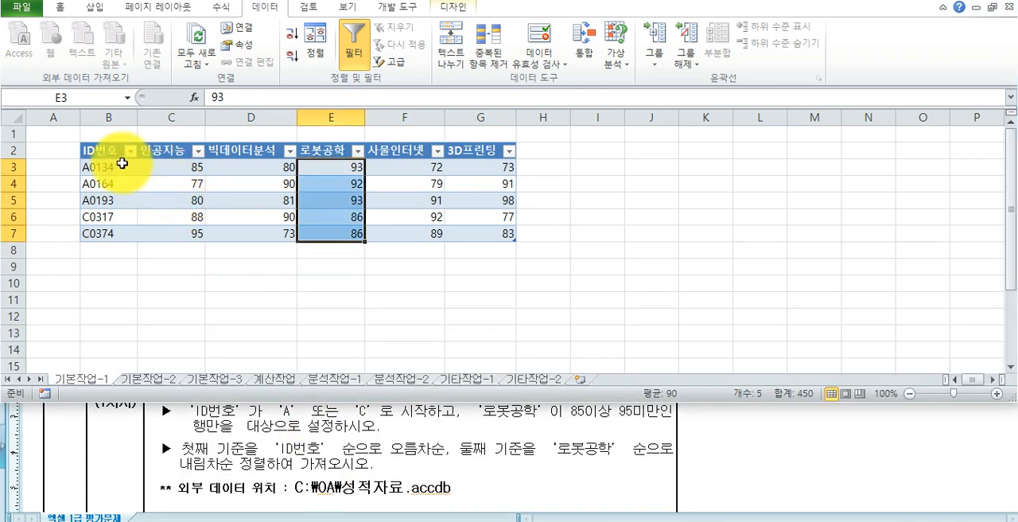
left_click(106, 168)
left_click(110, 185)
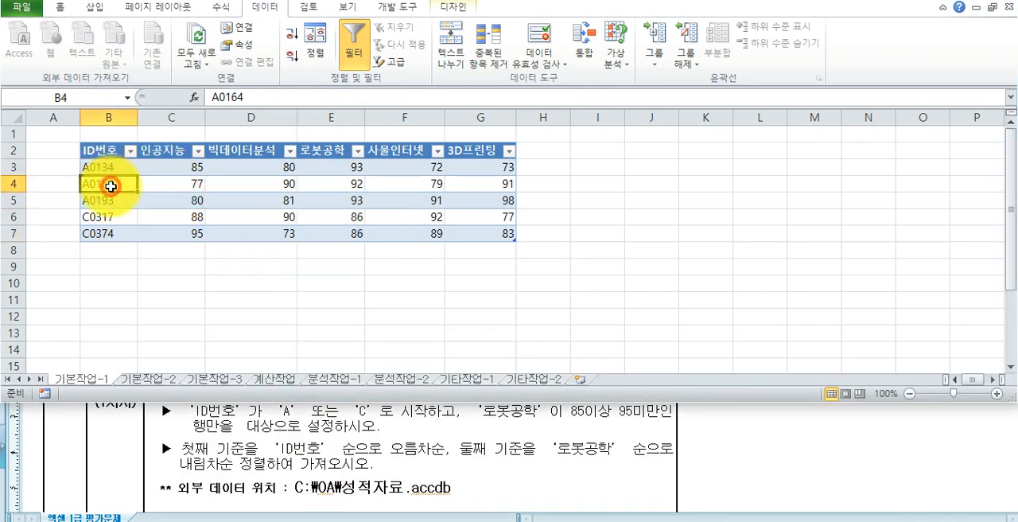
- Check the row order of the ID번호 and 로봇공학 values in the imported table and reread the task's import instructions
left_click(118, 202)
left_click(118, 217)
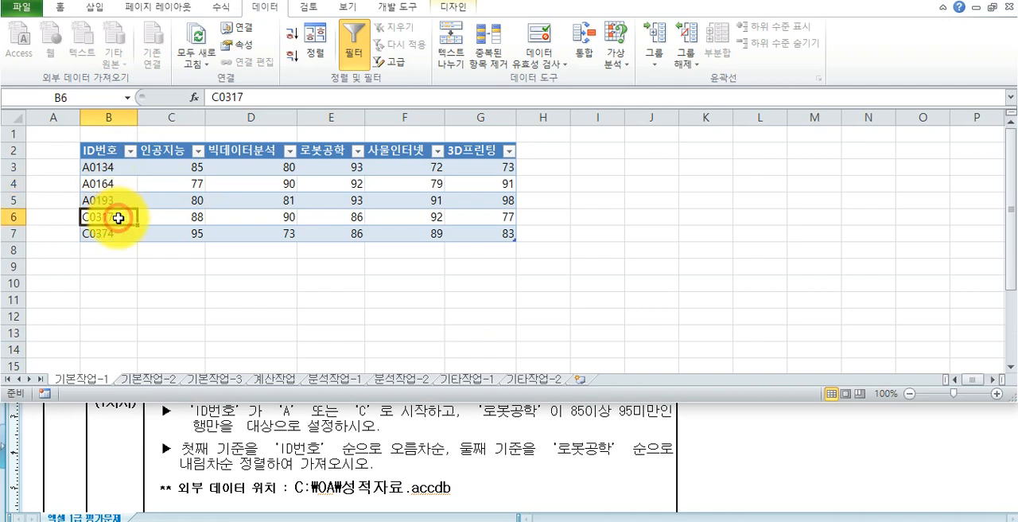
left_click(119, 233)
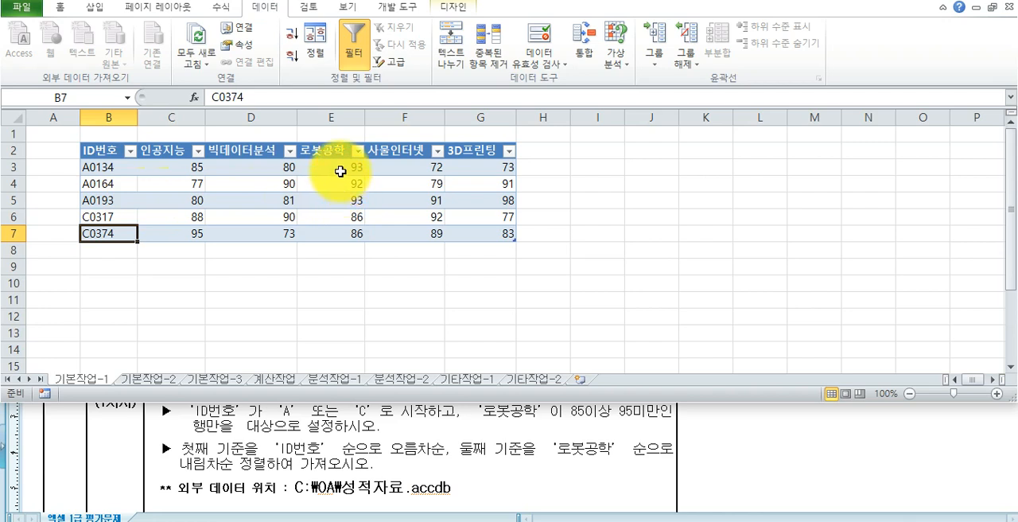
left_click_drag(85, 167, 110, 184)
left_click_drag(332, 166, 334, 181)
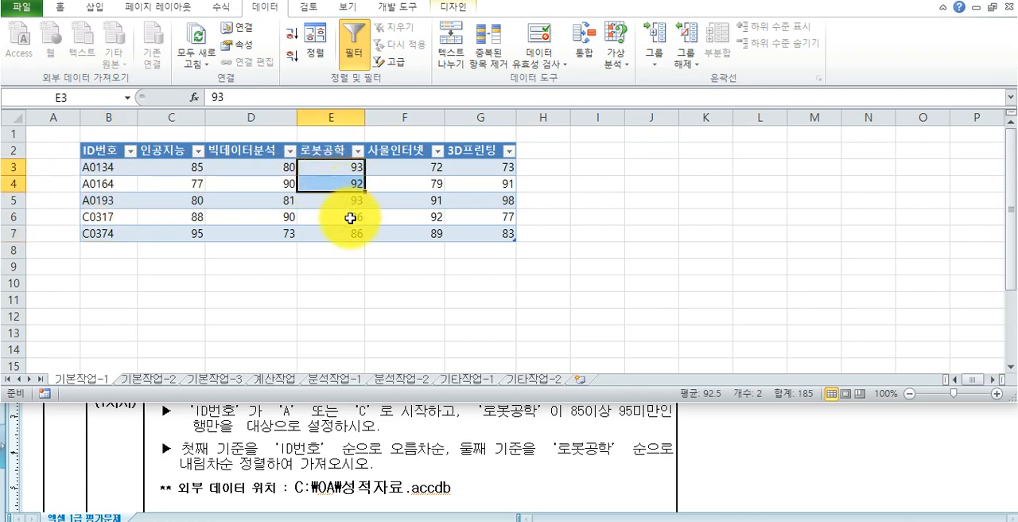
left_click(109, 167)
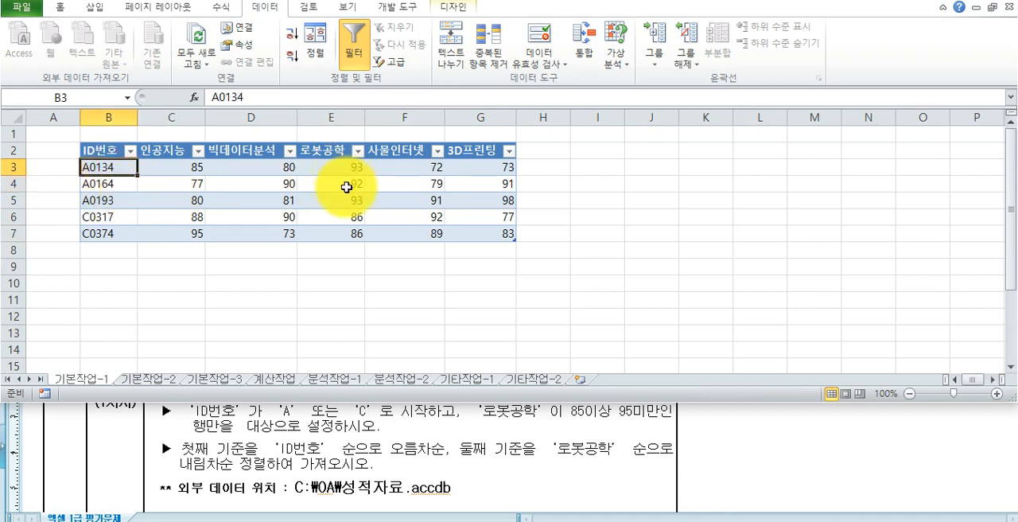
left_click_drag(96, 167, 108, 236)
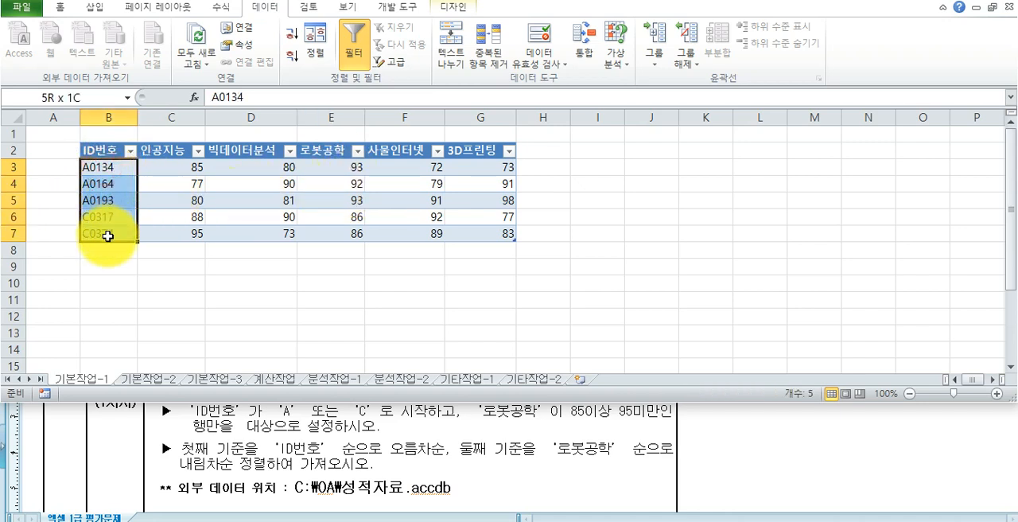
left_click(168, 186)
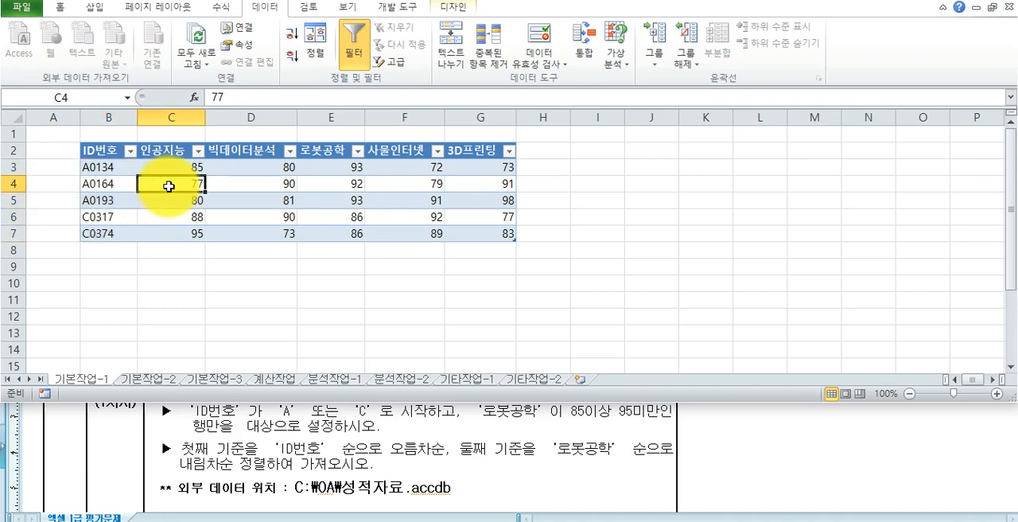
left_click(234, 442)
scroll(231, 447, "down", 3)
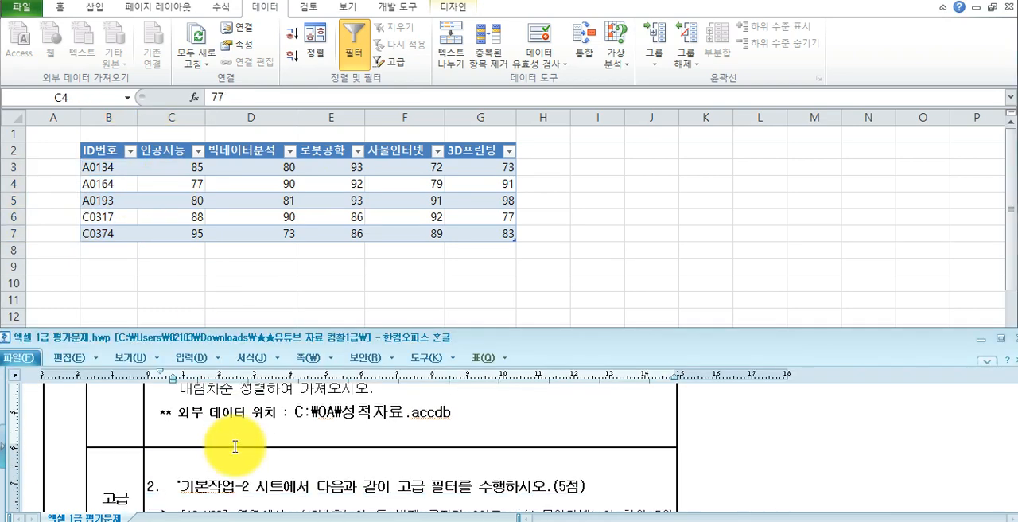
scroll(235, 446, "up", 4)
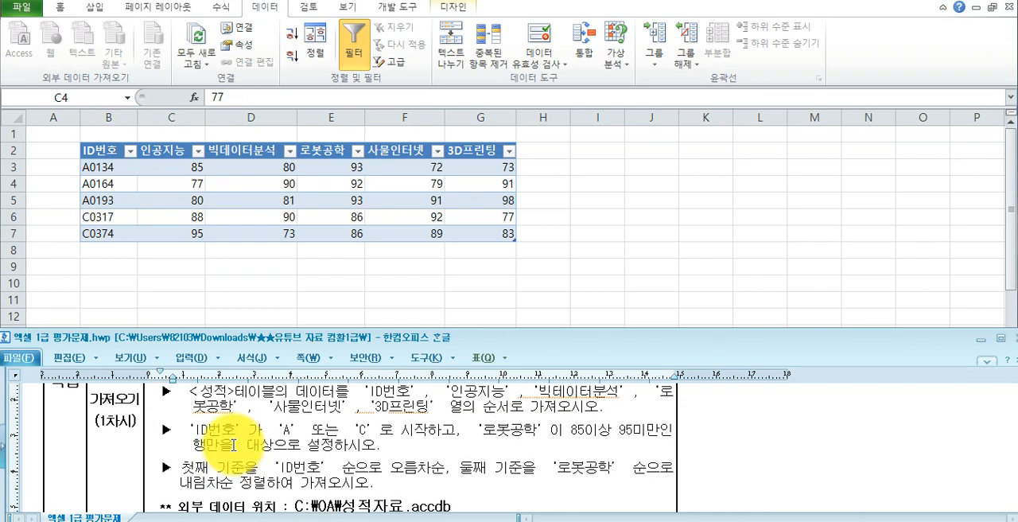
- Convert the imported query table to a normal range, accepting the removal of its query definition
left_click(262, 182)
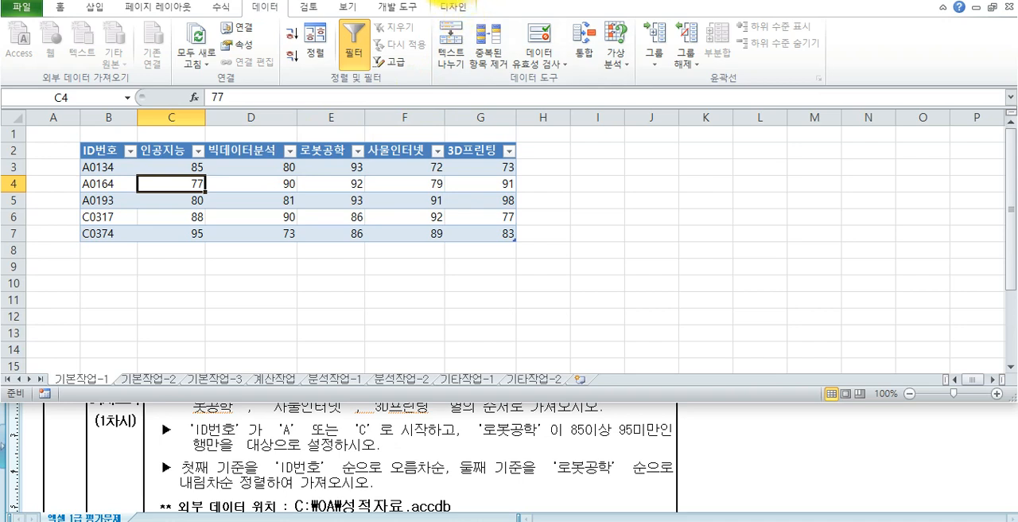
left_click(451, 8)
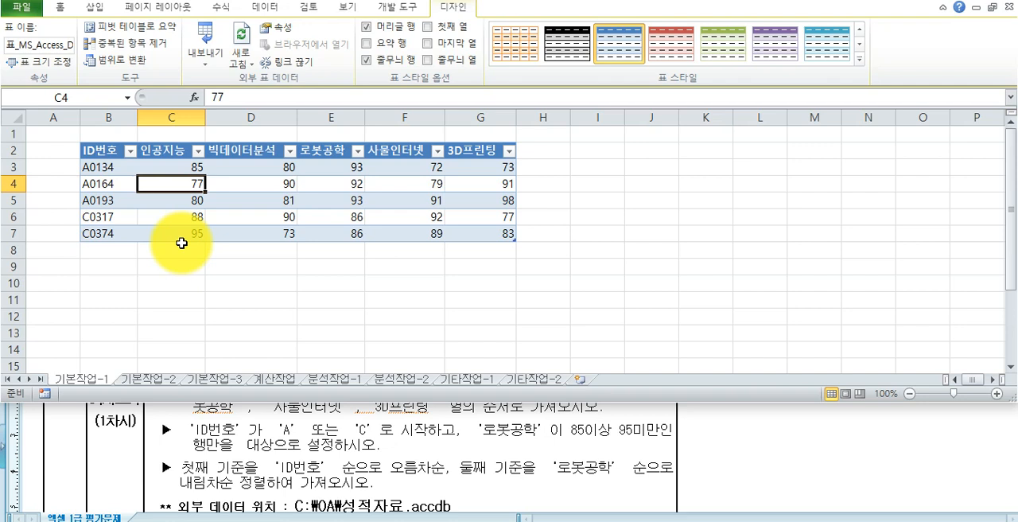
left_click(125, 60)
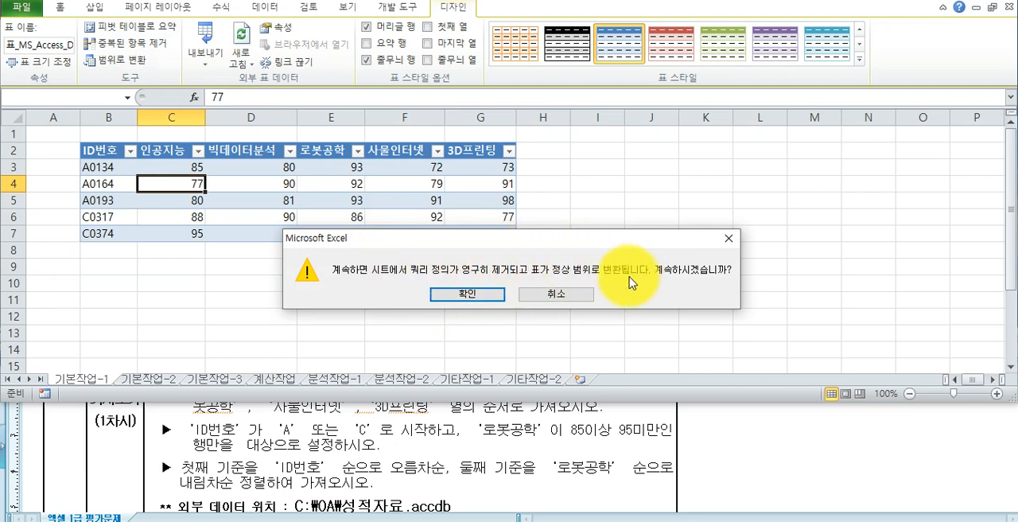
left_click(468, 295)
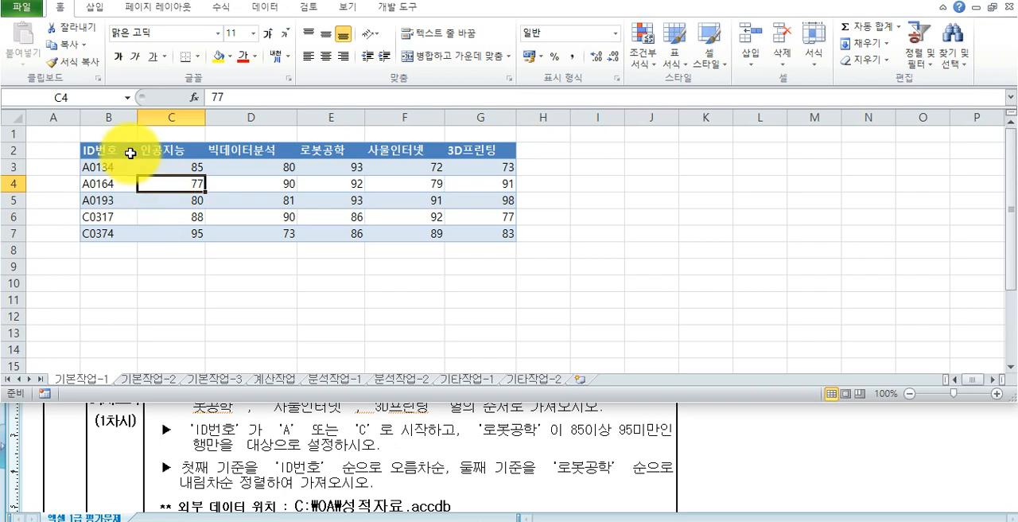
- Format the range B2:G7 as a table with the style 표 스타일 밝게 1, and deselect it
left_click(113, 151)
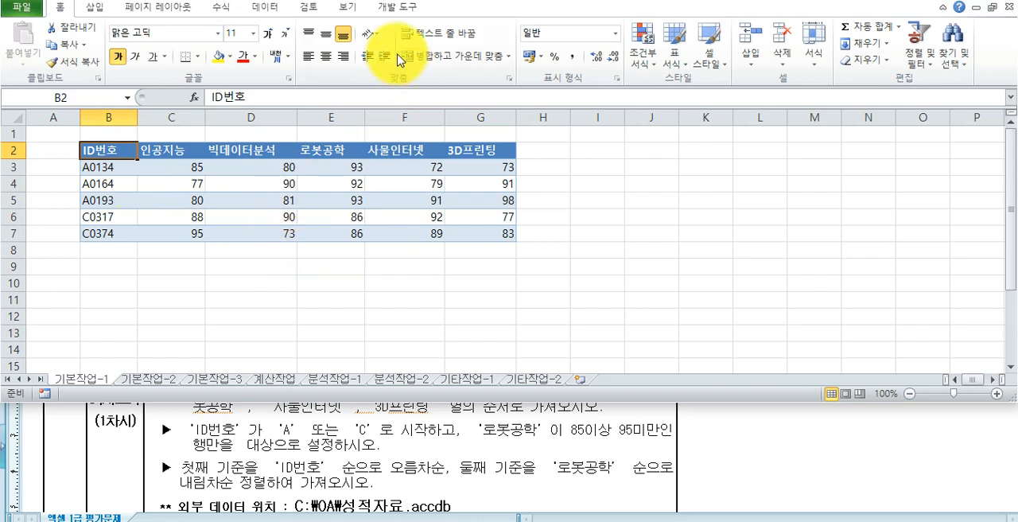
left_click_drag(90, 154, 475, 232)
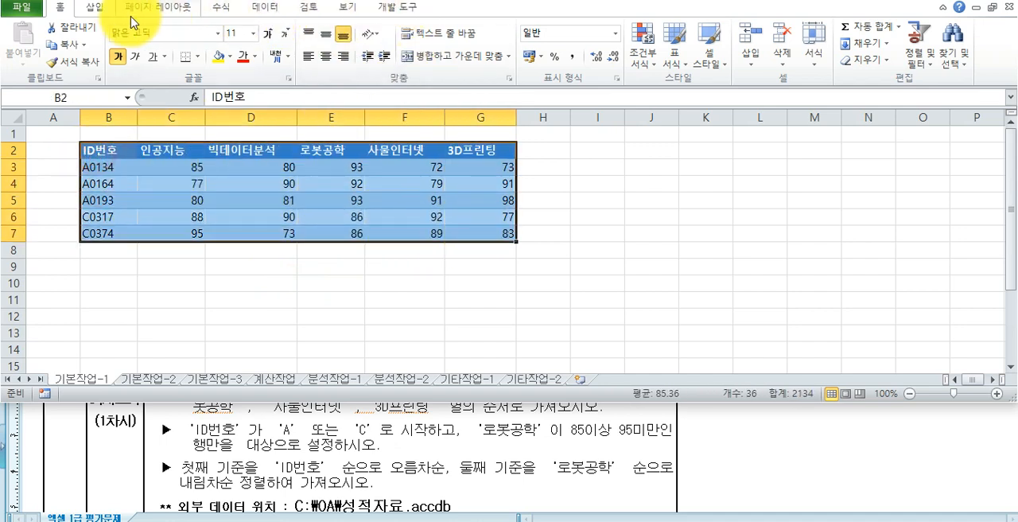
left_click(97, 8)
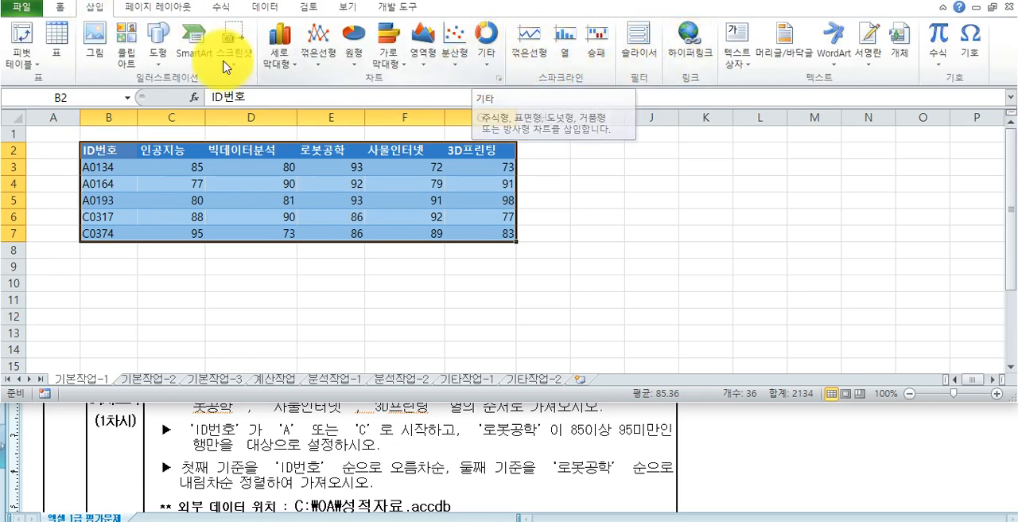
left_click(59, 8)
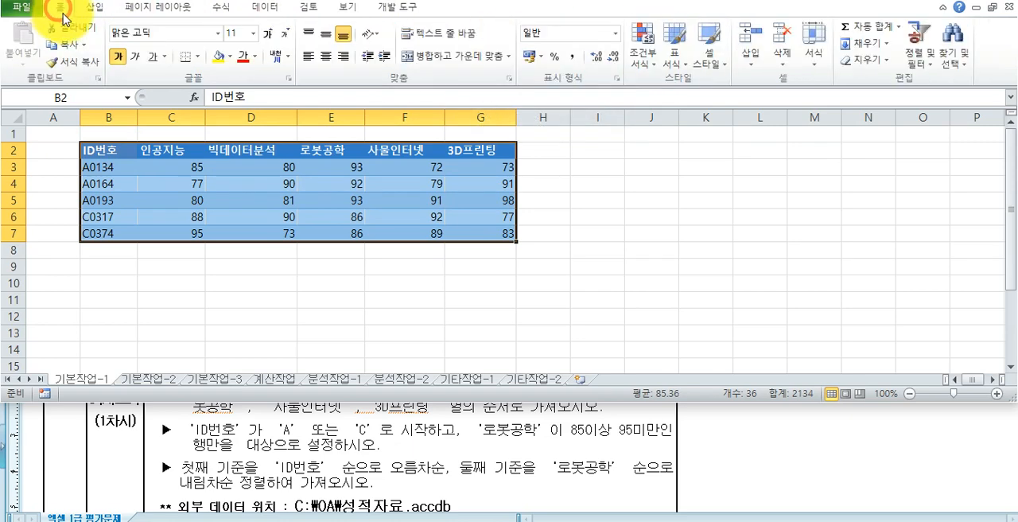
left_click(672, 57)
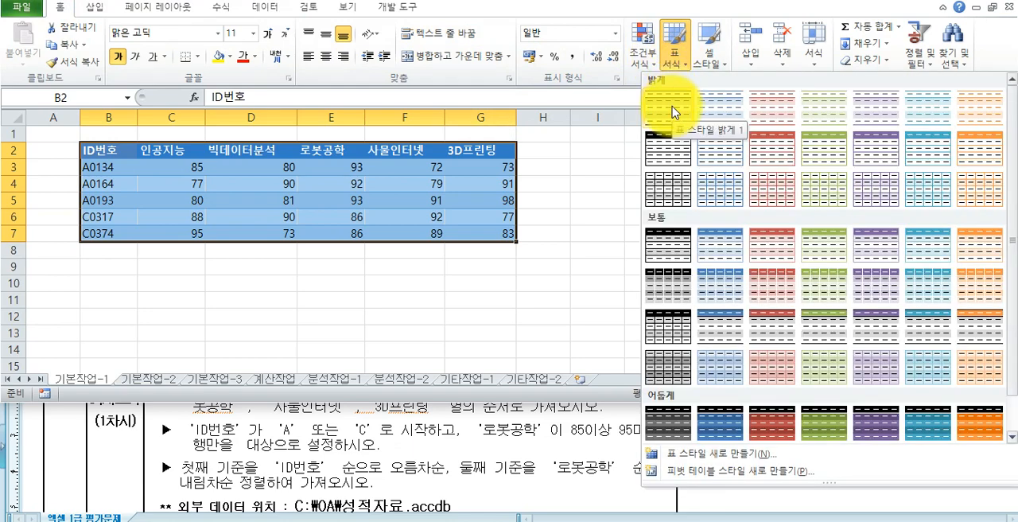
left_click(667, 102)
left_click(540, 225)
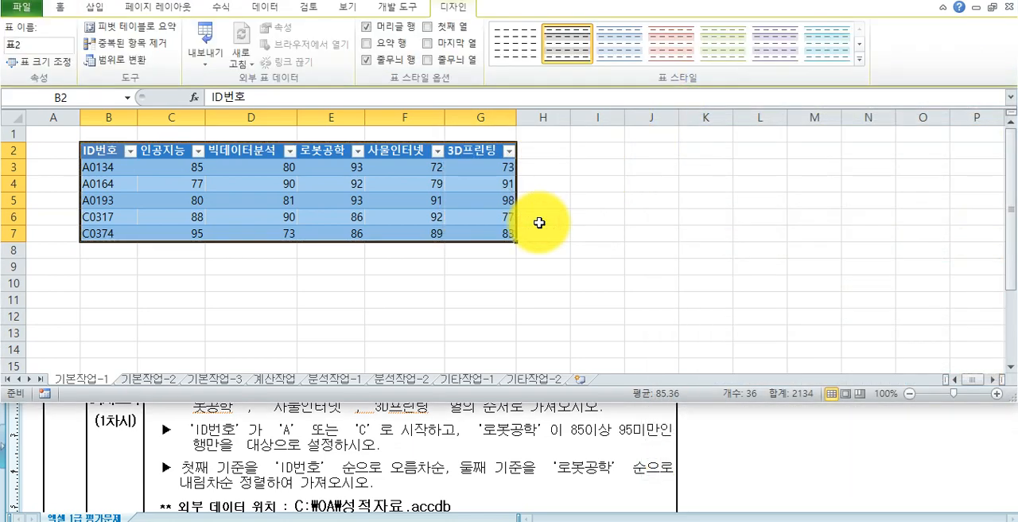
left_click(410, 216)
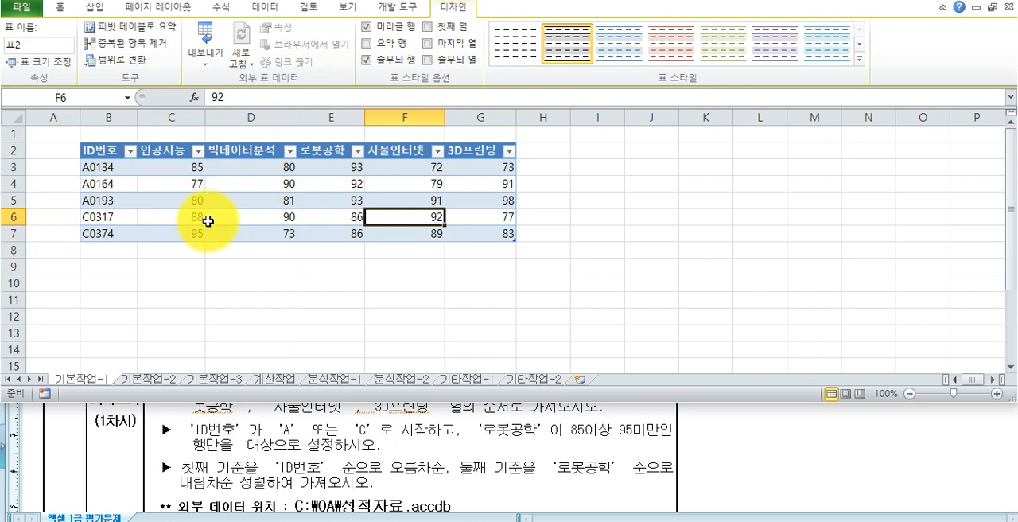
left_click(208, 271)
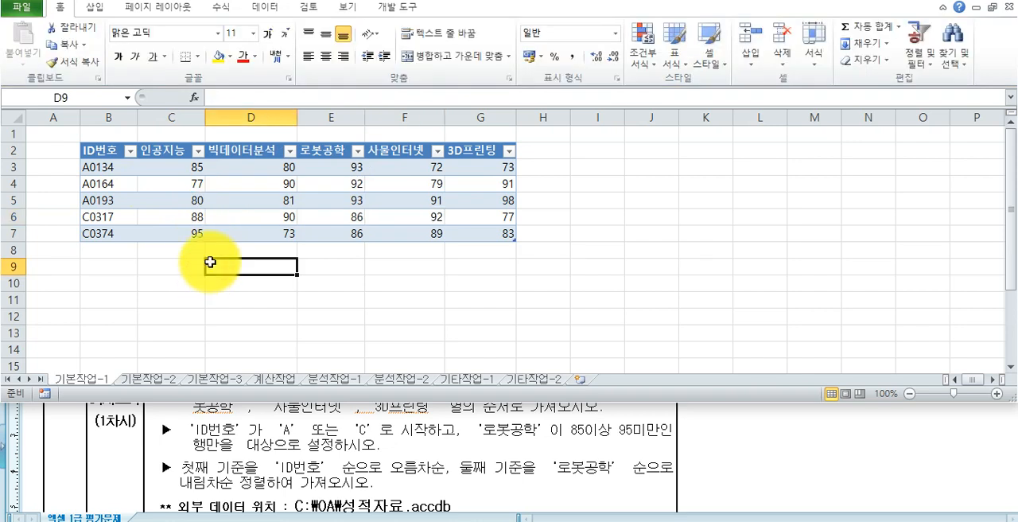